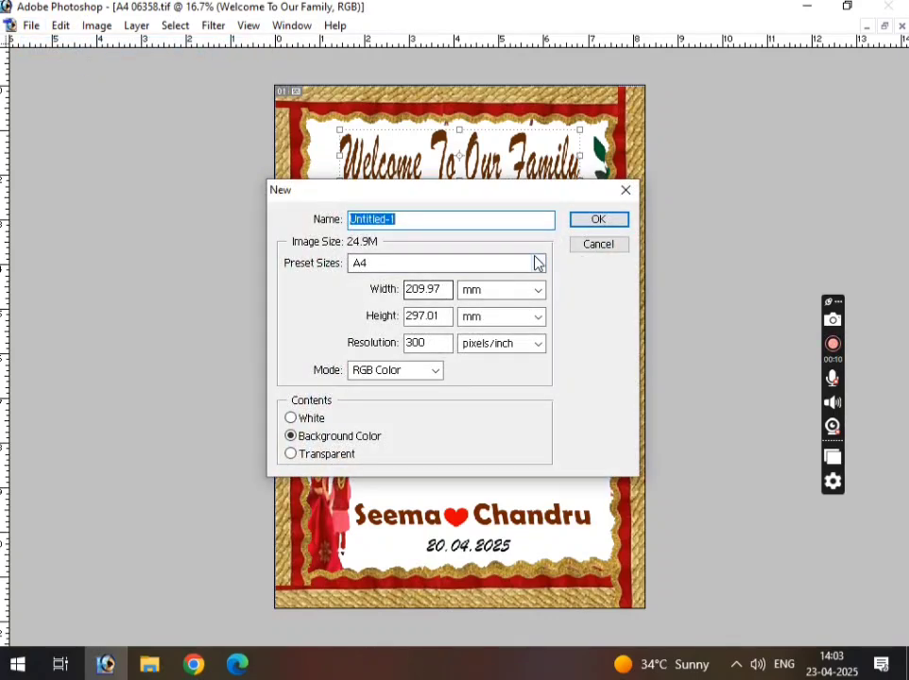
Create a new 4 x 6 inch RGB document at 300 pixels/inch and maximize its window.
{"action": "left_click", "coordinate": [537, 262]}
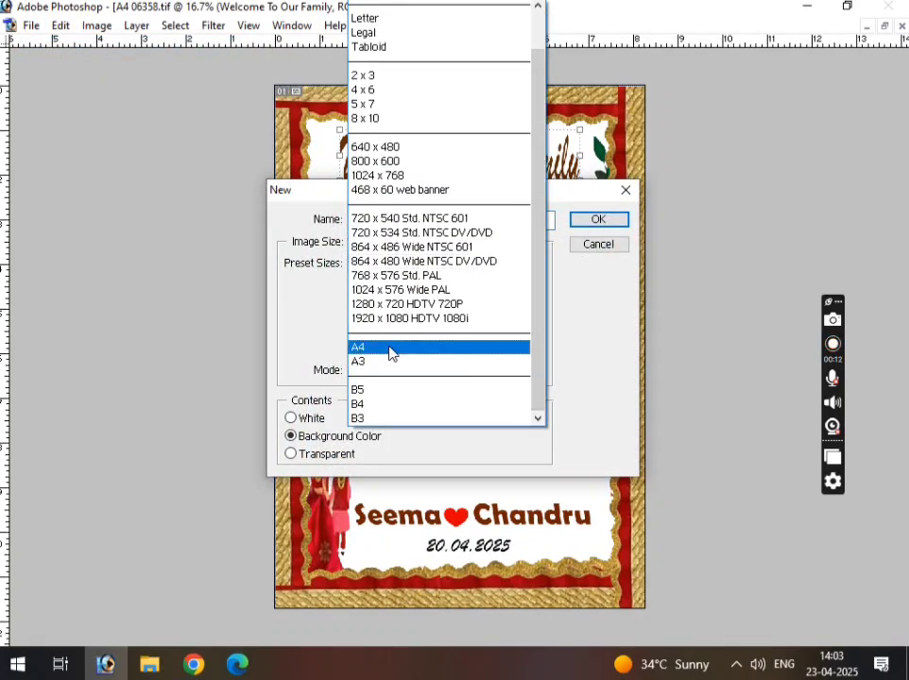
{"action": "left_click", "coordinate": [402, 91]}
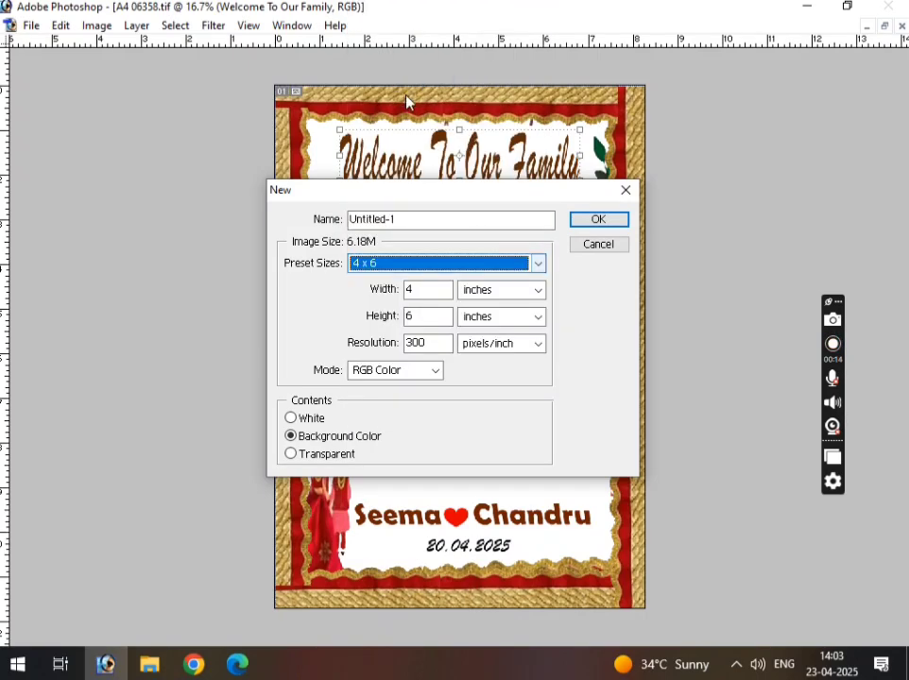
{"action": "left_click", "coordinate": [590, 221]}
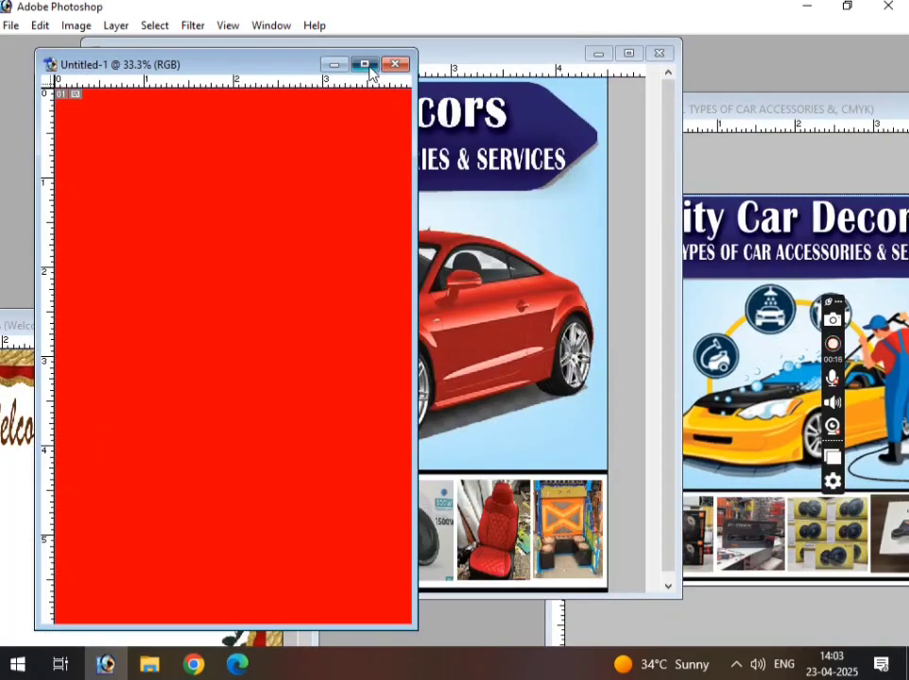
{"action": "left_click", "coordinate": [367, 63]}
Set the background colour to white, clear the entire red canvas to it, and deselect.
{"action": "key", "text": "ctrl+a"}
{"action": "key", "text": "Tab"}
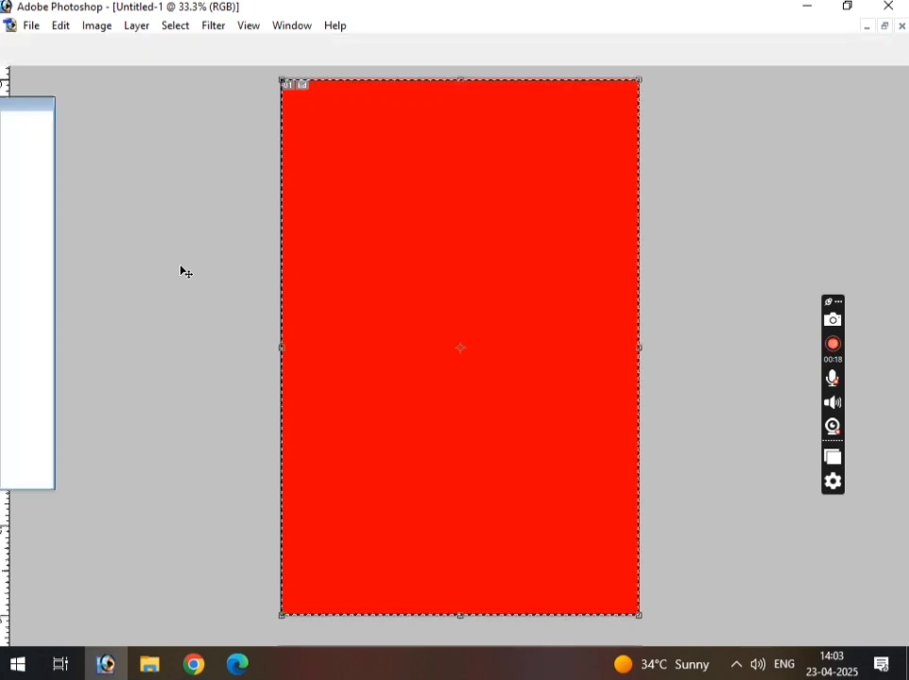
{"action": "key", "text": "i"}
{"action": "left_click", "coordinate": [31, 399]}
{"action": "left_click", "coordinate": [462, 278]}
{"action": "left_click", "coordinate": [844, 263]}
{"action": "key", "text": "v"}
{"action": "key", "text": "Delete"}
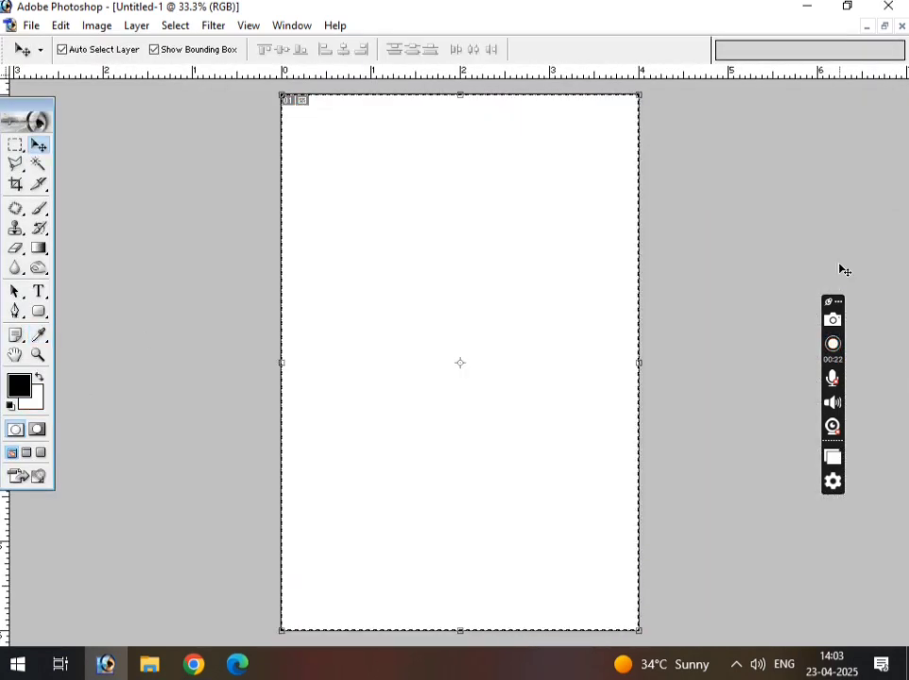
{"action": "key", "text": "ctrl+d"}
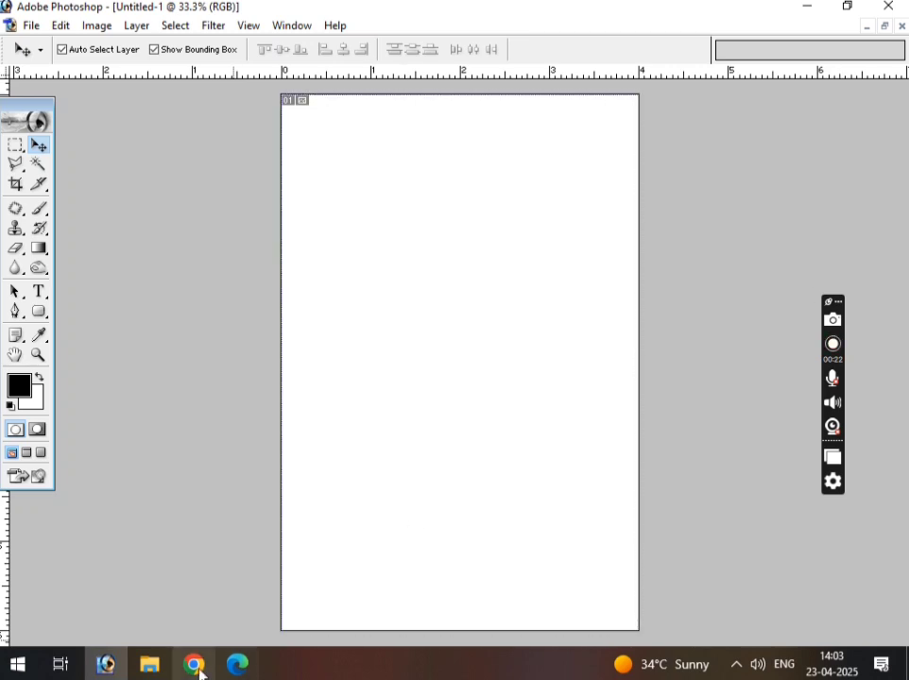
Switch to Chrome and run a Google image search for "PASS PTO".
{"action": "mouse_move", "coordinate": [194, 673]}
{"action": "left_click", "coordinate": [219, 586]}
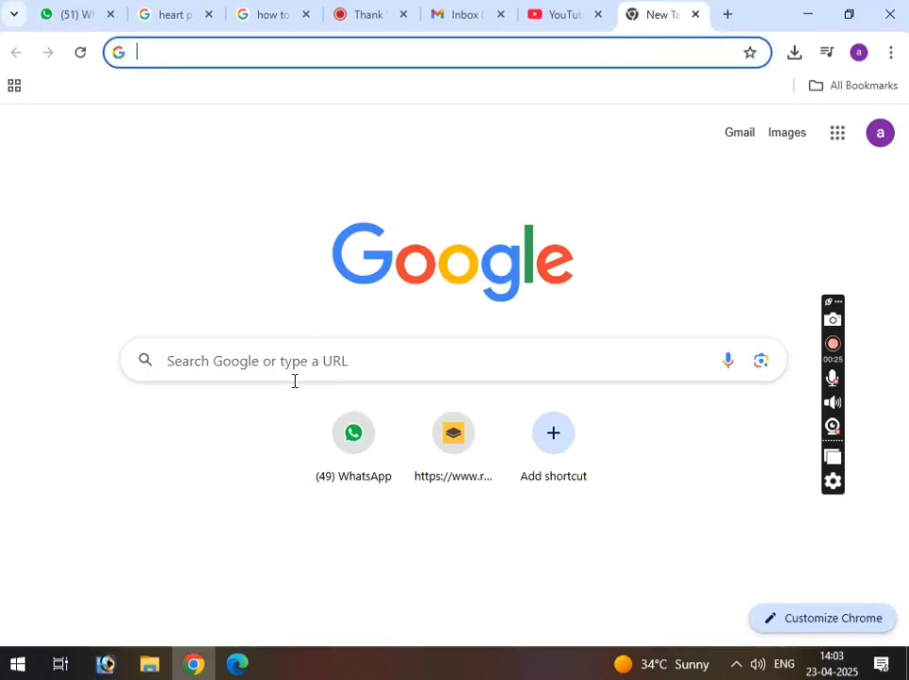
{"action": "left_click", "coordinate": [280, 375]}
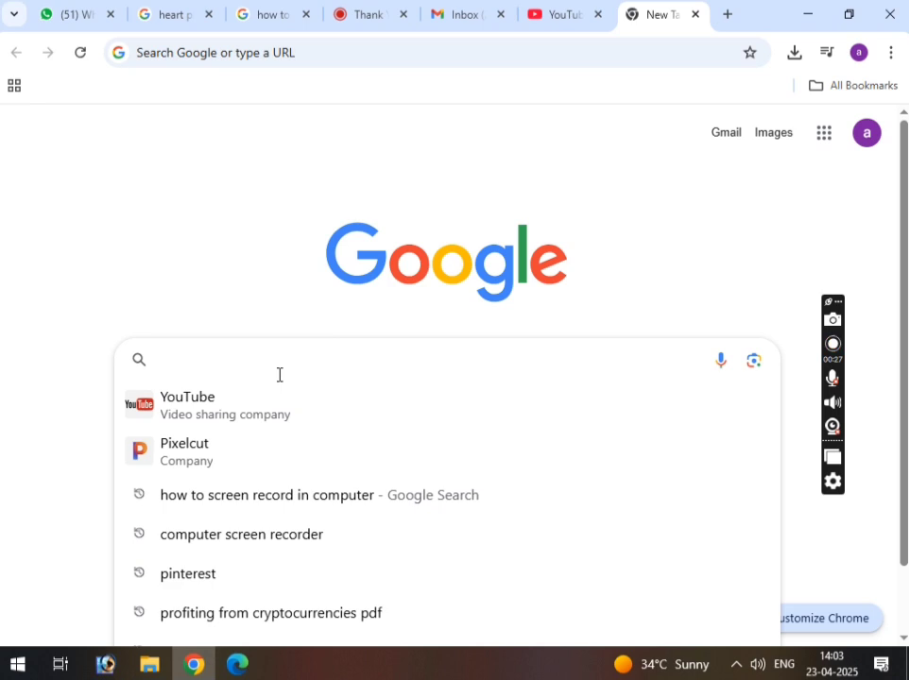
{"action": "type", "text": "PASS PTO"}
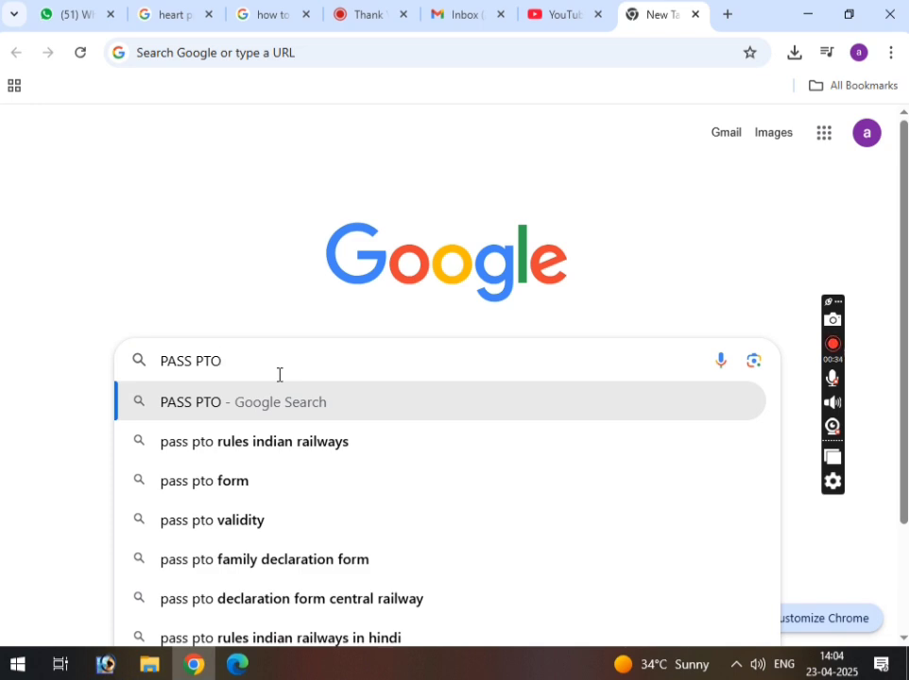
{"action": "key", "text": "Return"}
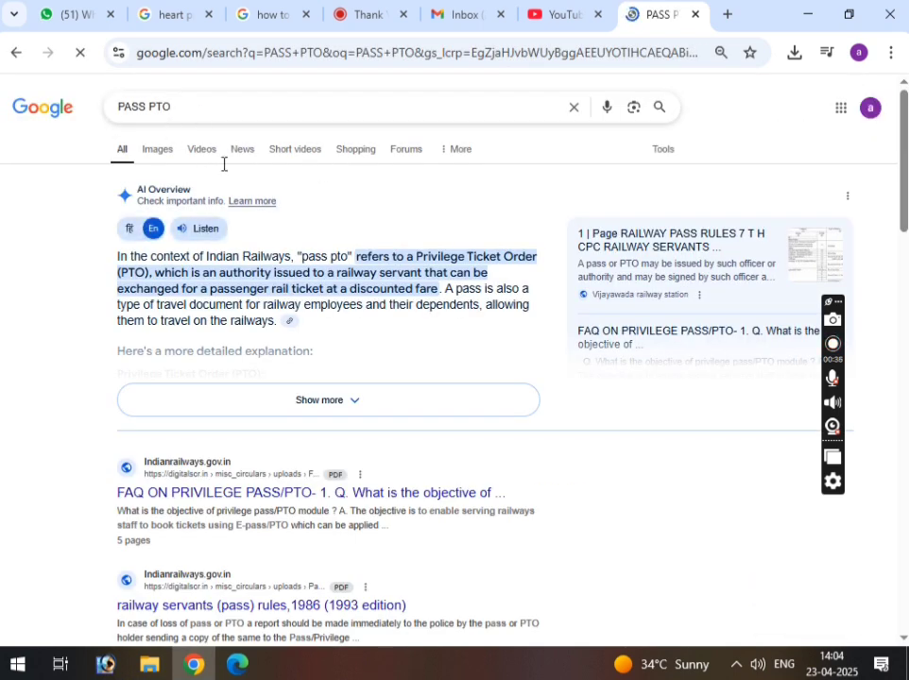
{"action": "left_click", "coordinate": [152, 155]}
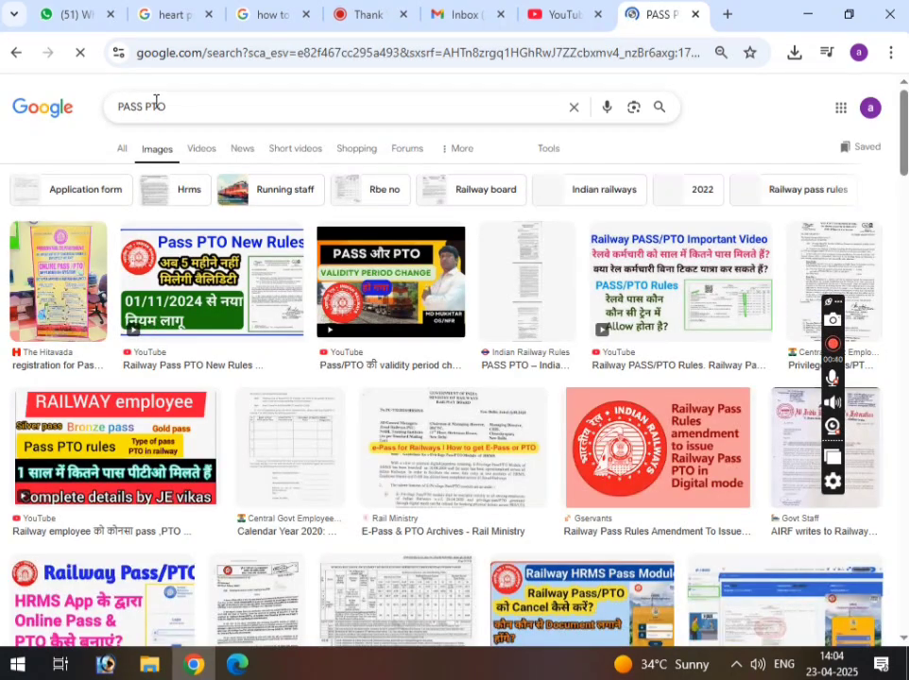
Change the image search query to "PASS PHOT" and browse the results.
{"action": "left_click", "coordinate": [158, 104]}
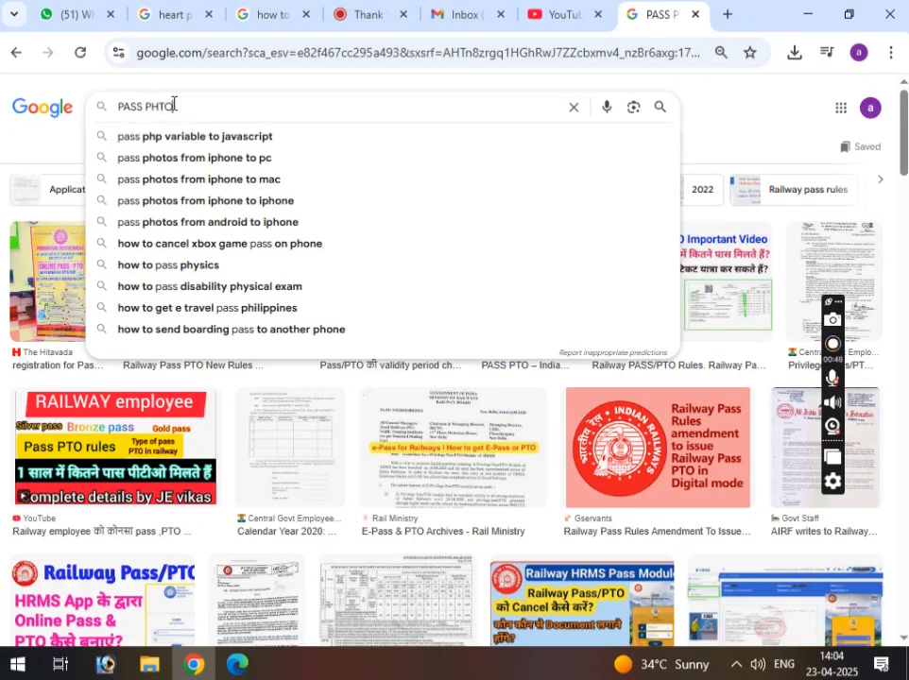
{"action": "key", "text": "BackSpace"}
{"action": "key", "text": "BackSpace"}
{"action": "type", "text": "O"}
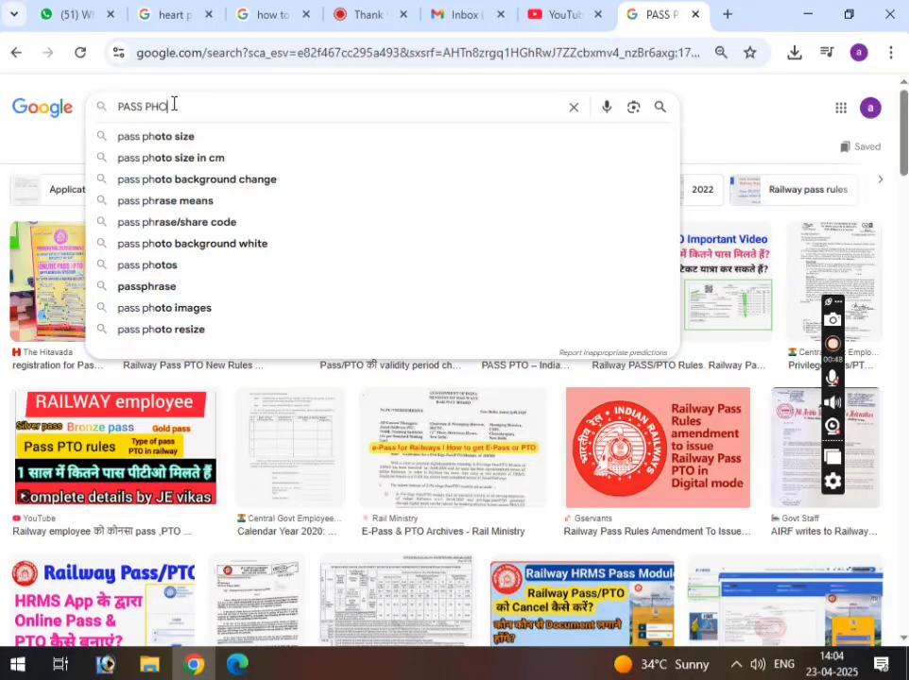
{"action": "type", "text": "T"}
{"action": "key", "text": "Return"}
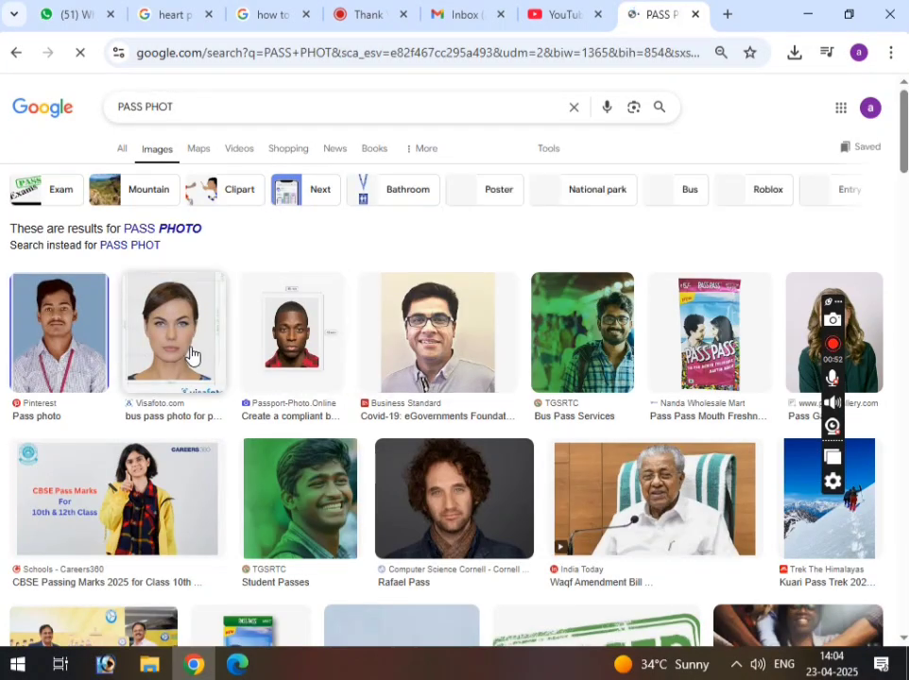
{"action": "scroll", "coordinate": [406, 444], "scroll_direction": "down", "scroll_amount": 3}
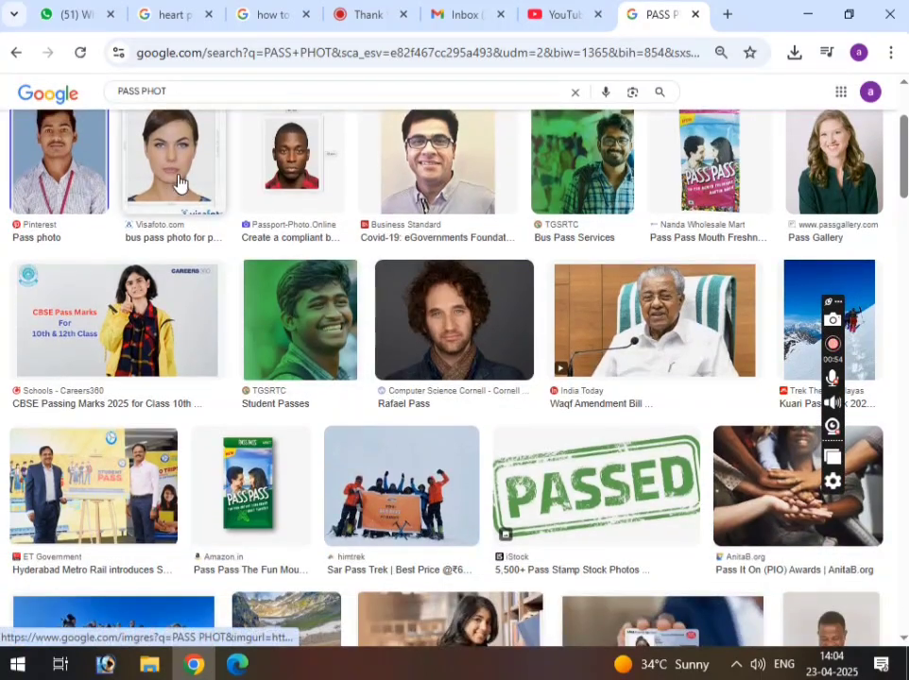
Extend the image search query to "PASS PHOT KANNADA ACTOR DIMPL QEEN" and browse the results.
{"action": "left_click", "coordinate": [209, 92]}
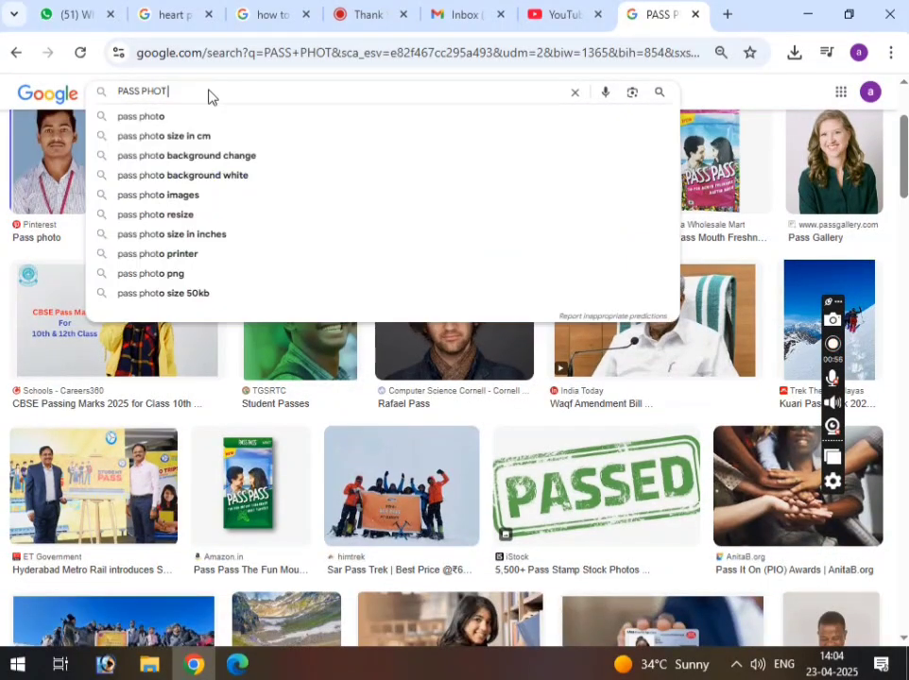
{"action": "type", "text": "KANNADA ACTOR DIMPL QEEN"}
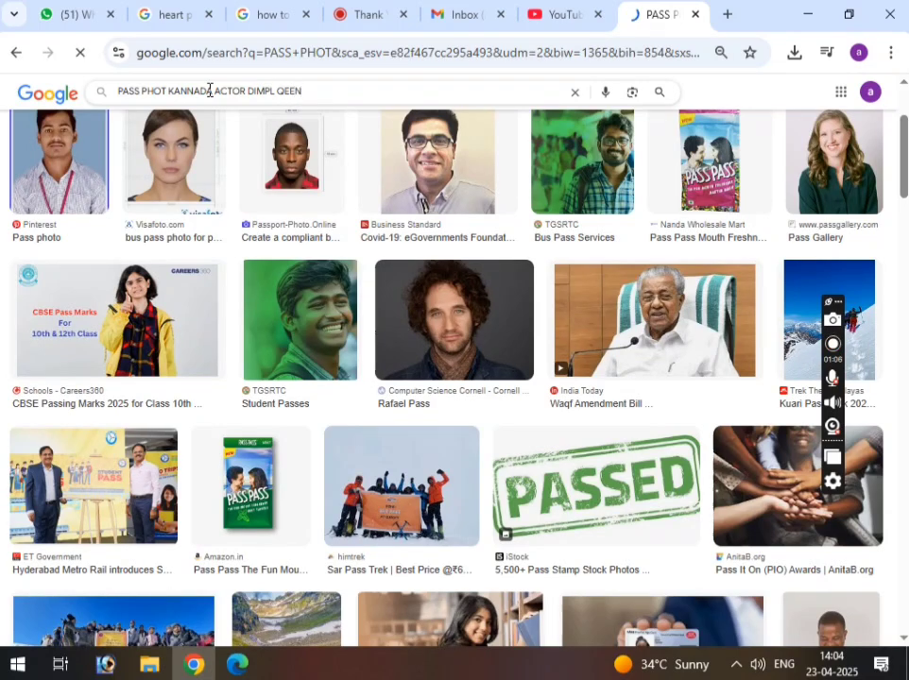
{"action": "key", "text": "Return"}
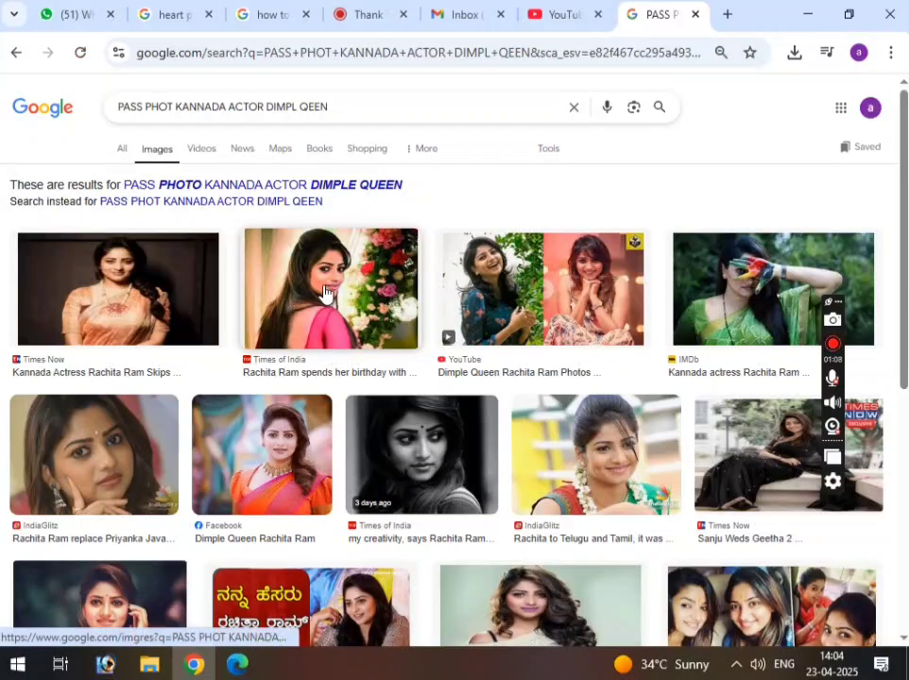
{"action": "scroll", "coordinate": [608, 458], "scroll_direction": "down", "scroll_amount": 2}
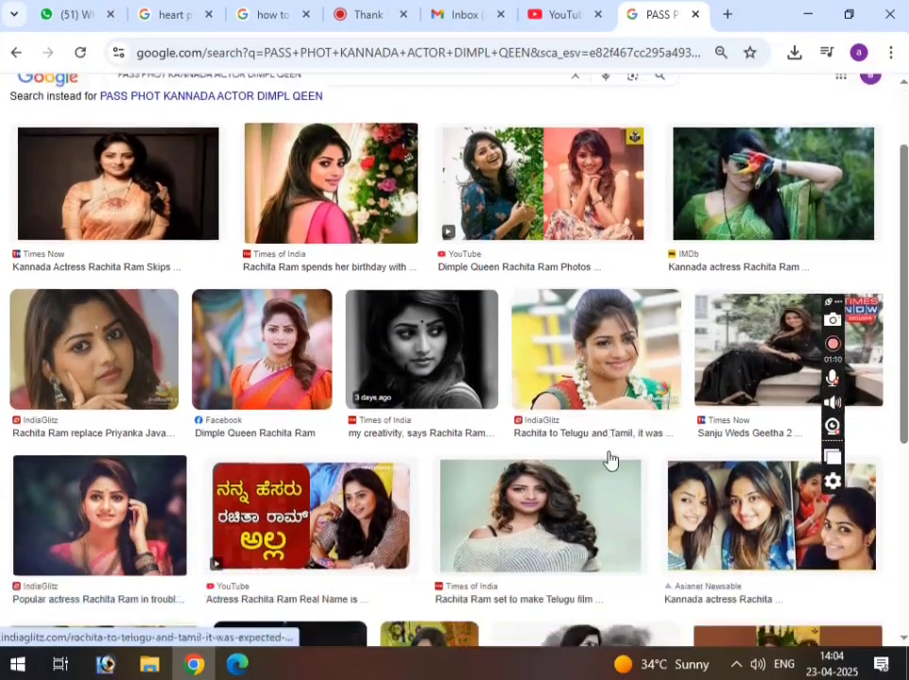
Copy the dark-background Pxfuel portrait from the image results and paste it into the blank Photoshop document.
{"action": "left_click", "coordinate": [296, 288]}
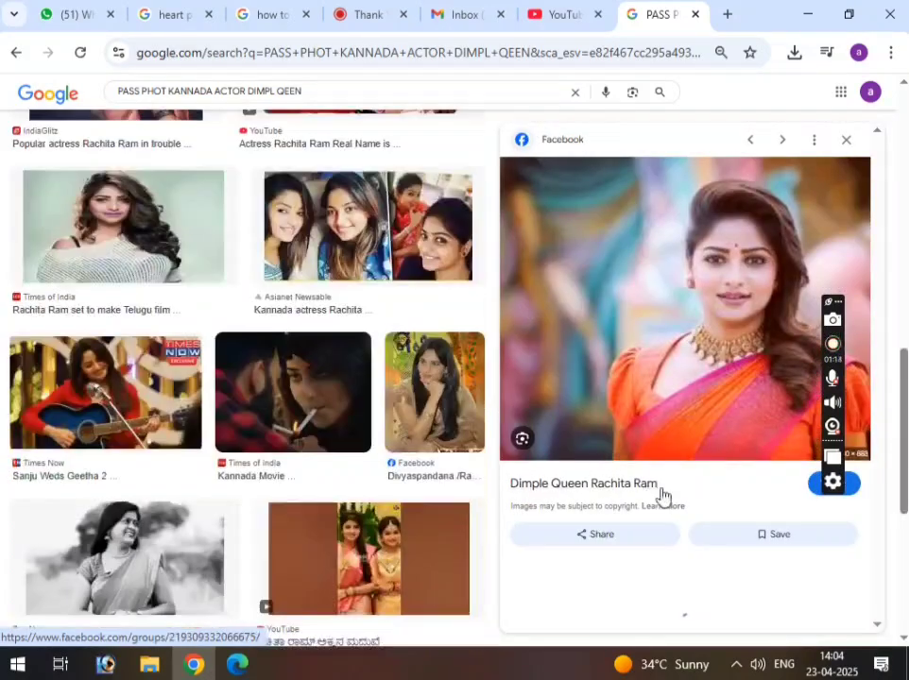
{"action": "scroll", "coordinate": [661, 496], "scroll_direction": "down", "scroll_amount": 3}
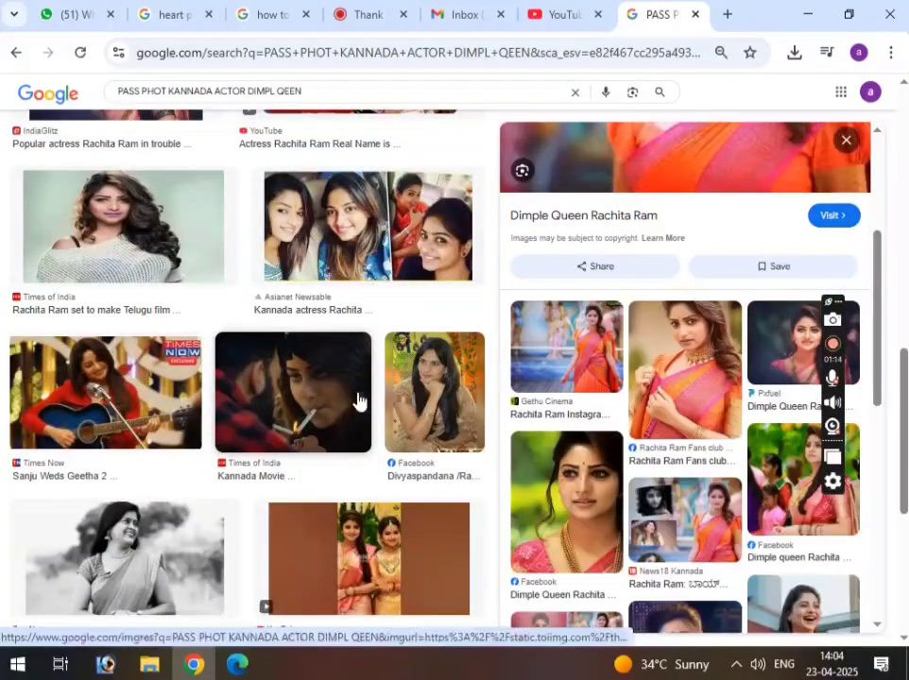
{"action": "left_click", "coordinate": [797, 345]}
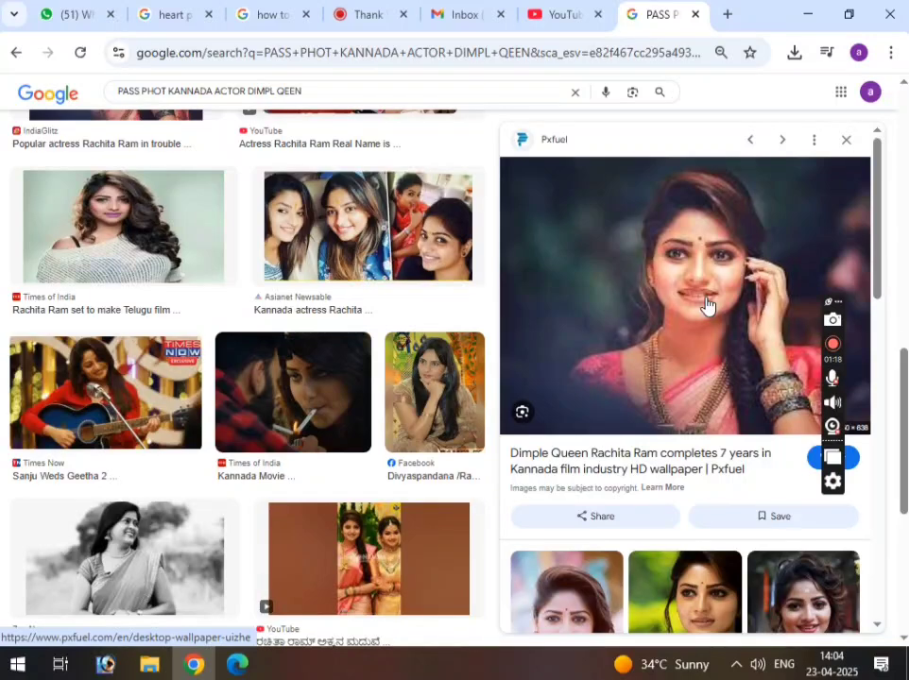
{"action": "right_click", "coordinate": [510, 264]}
{"action": "left_click", "coordinate": [576, 530]}
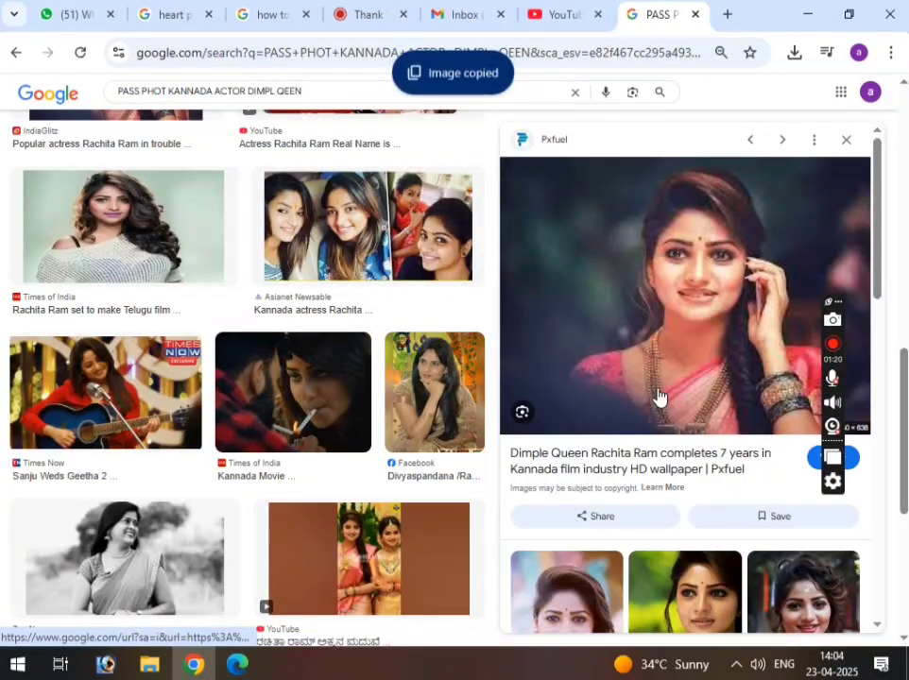
{"action": "left_click", "coordinate": [105, 664]}
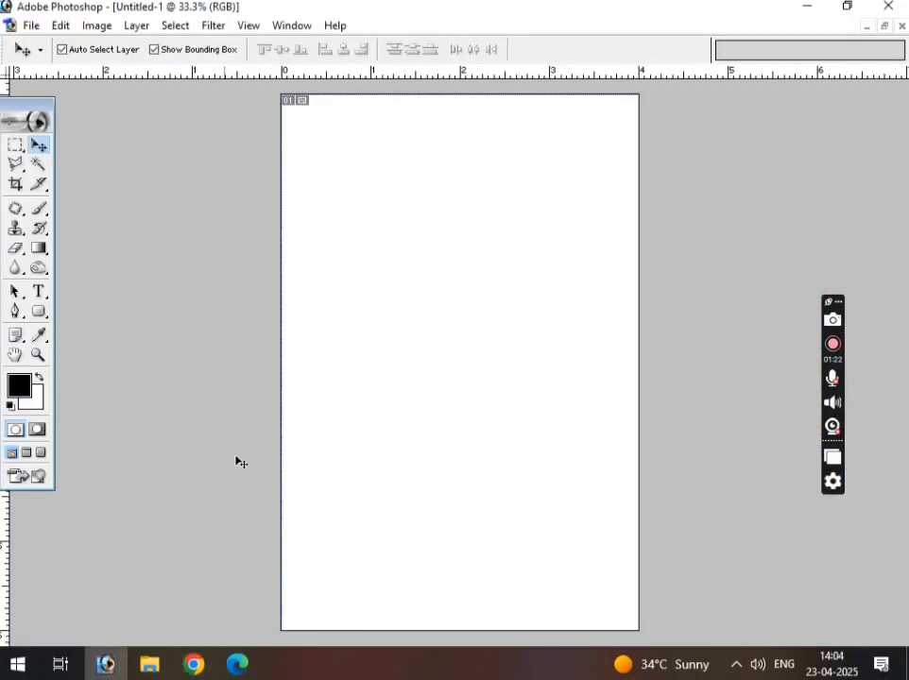
{"action": "key", "text": "ctrl+v"}
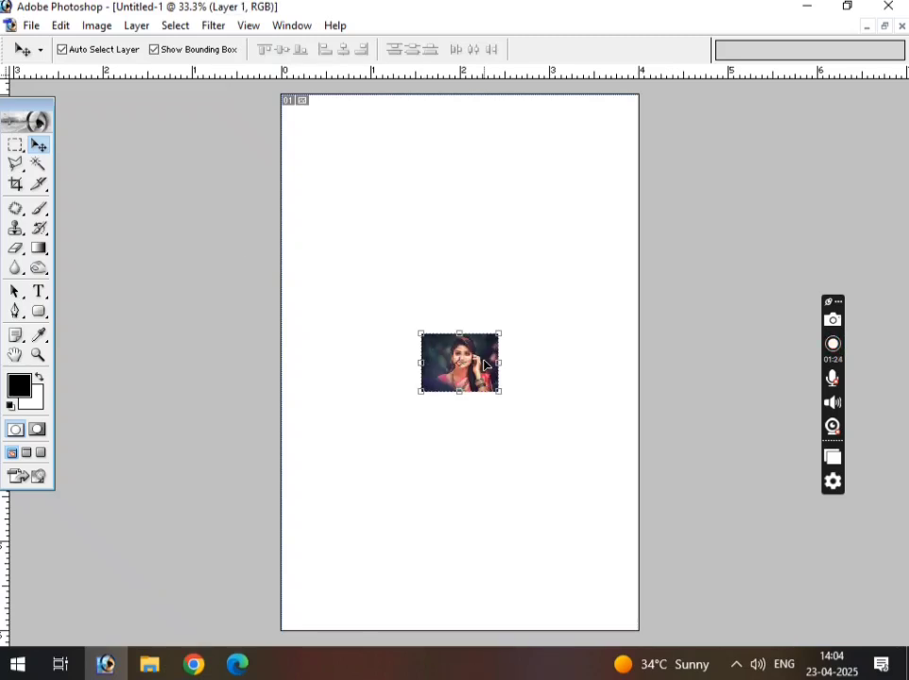
Select a rectangle around the woman in the pasted photo with the Rectangular Marquee and cut it out.
{"action": "left_click", "coordinate": [15, 145]}
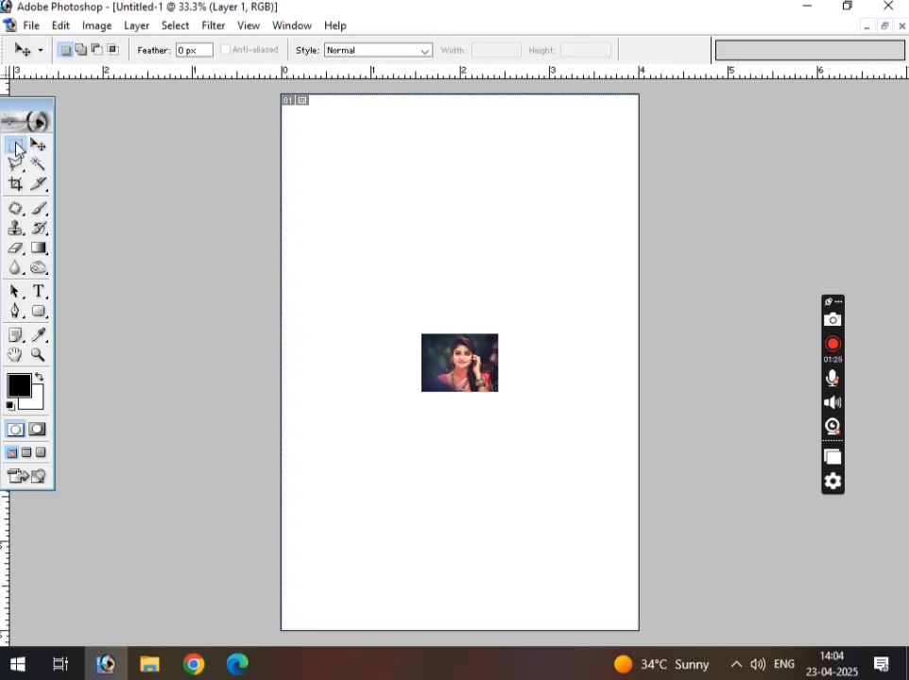
{"action": "left_click", "coordinate": [202, 50]}
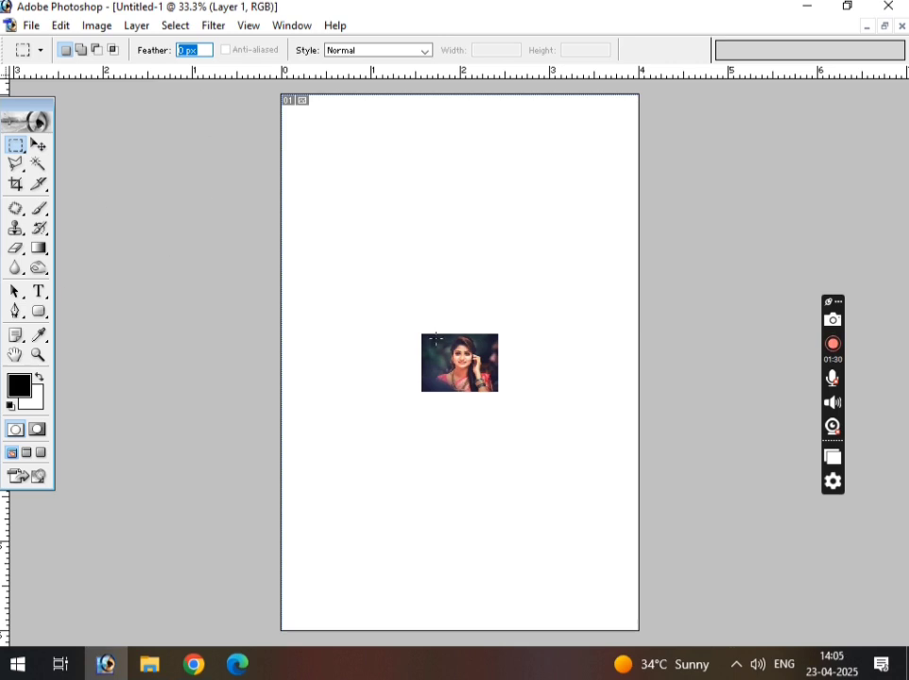
{"action": "left_click_drag", "start_coordinate": [478, 404], "coordinate": [490, 402]}
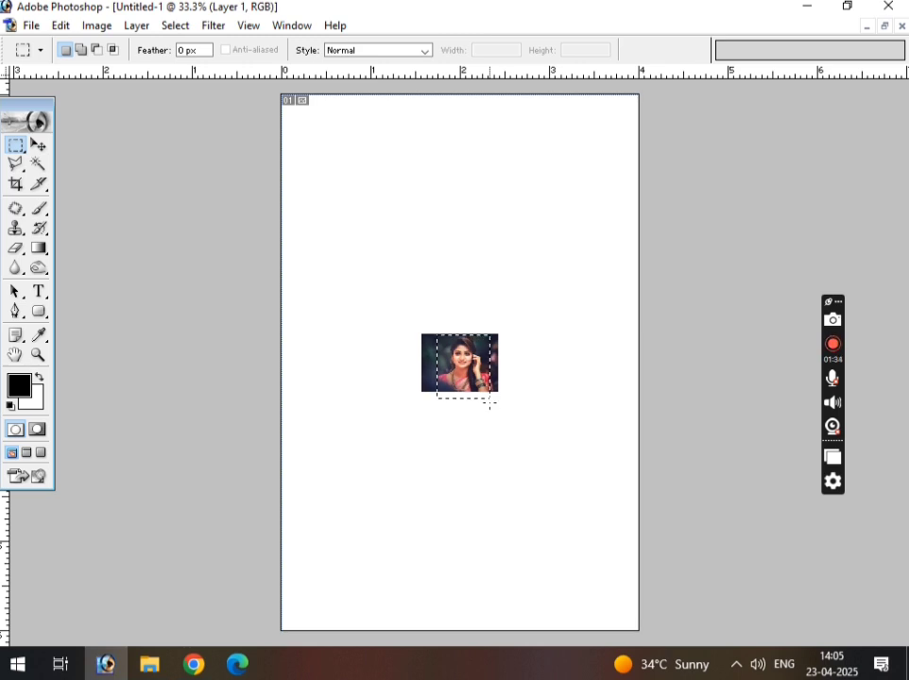
{"action": "key", "text": "Delete"}
Delete the layer holding the leftover side strips of the photo.
{"action": "key", "text": "alt+l"}
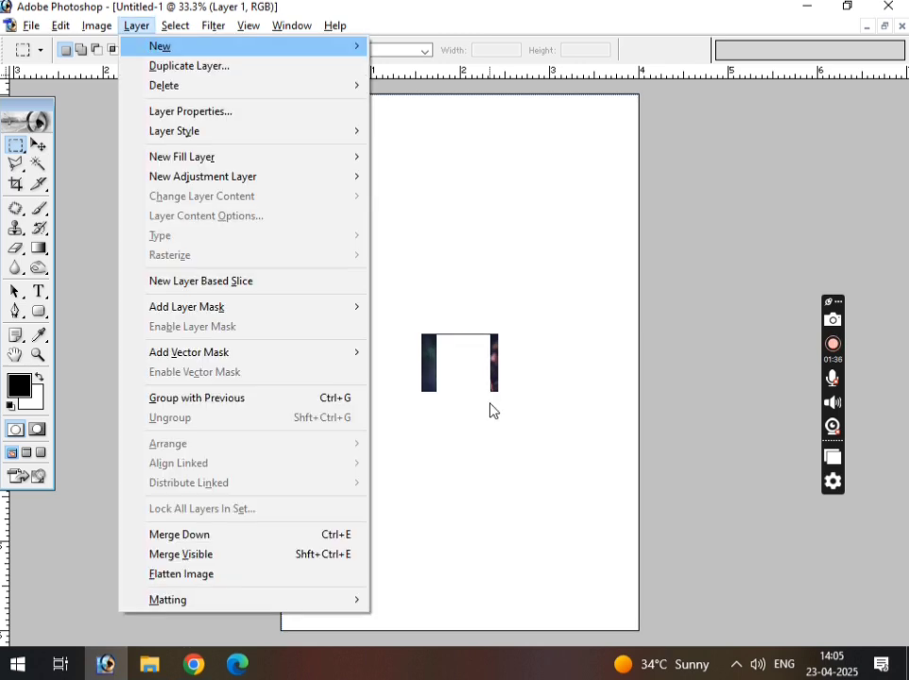
{"action": "key", "text": "Down"}
{"action": "key", "text": "Down"}
{"action": "key", "text": "Right"}
{"action": "key", "text": "Return"}
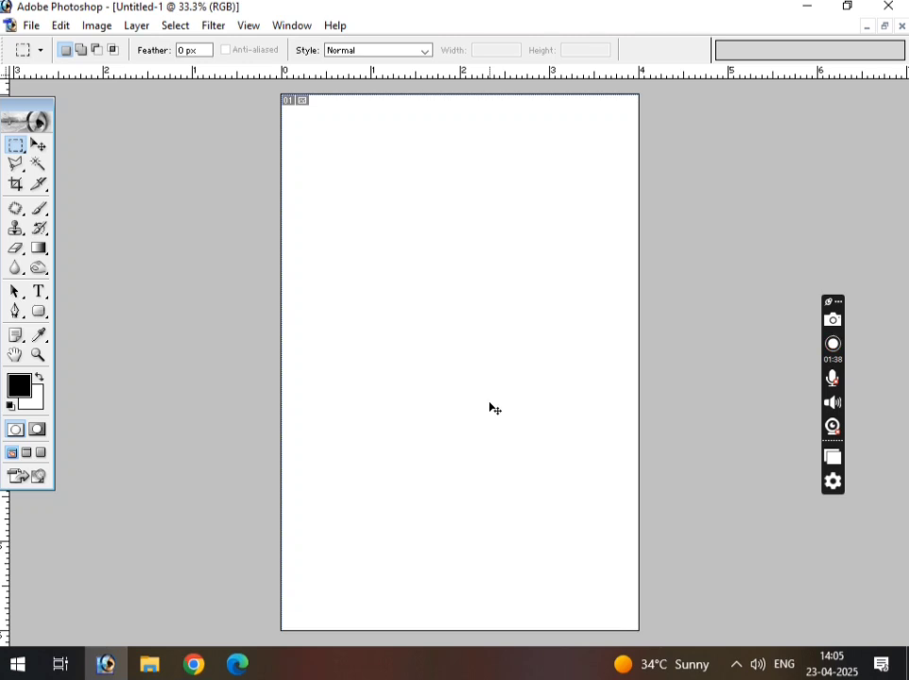
Paste the cropped portrait, cut it from the canvas, and paste it into a new document matching its size.
{"action": "key", "text": "ctrl+v"}
{"action": "key", "text": "v"}
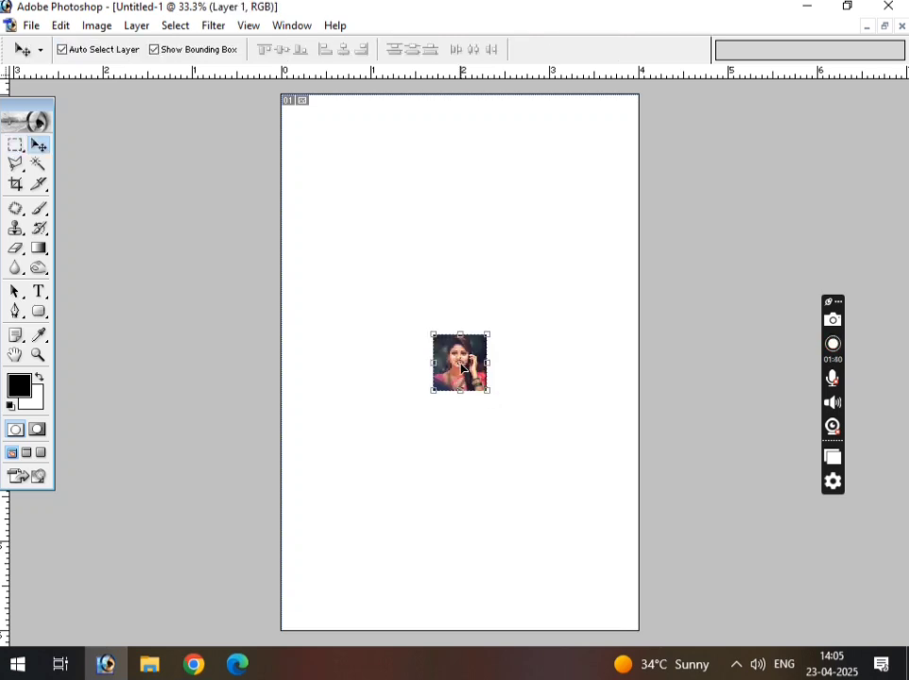
{"action": "key", "text": "ctrl+a"}
{"action": "key", "text": "Delete"}
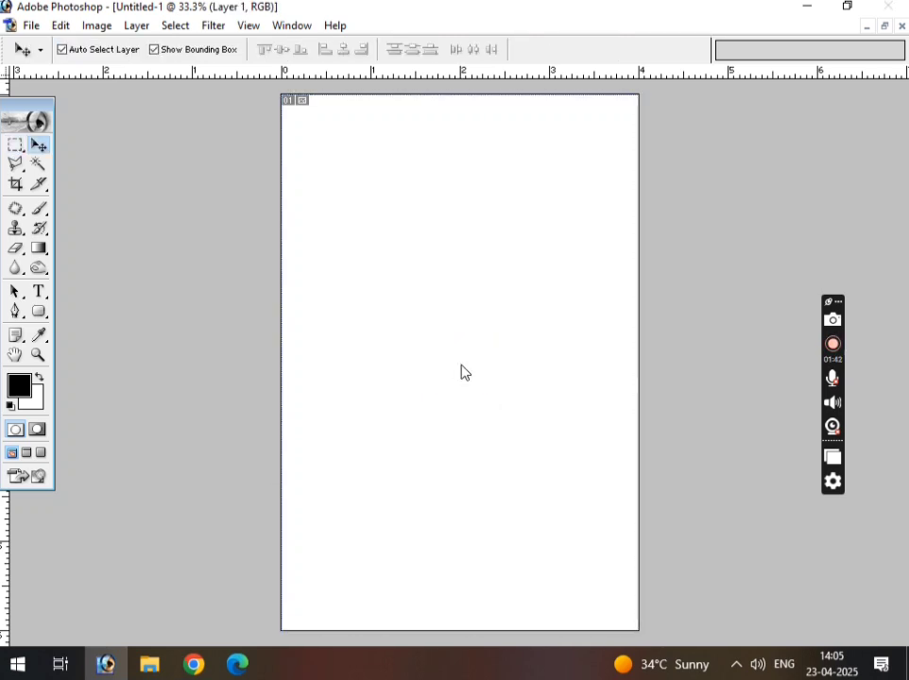
{"action": "key", "text": "ctrl+n"}
{"action": "key", "text": "Return"}
{"action": "key", "text": "ctrl+v"}
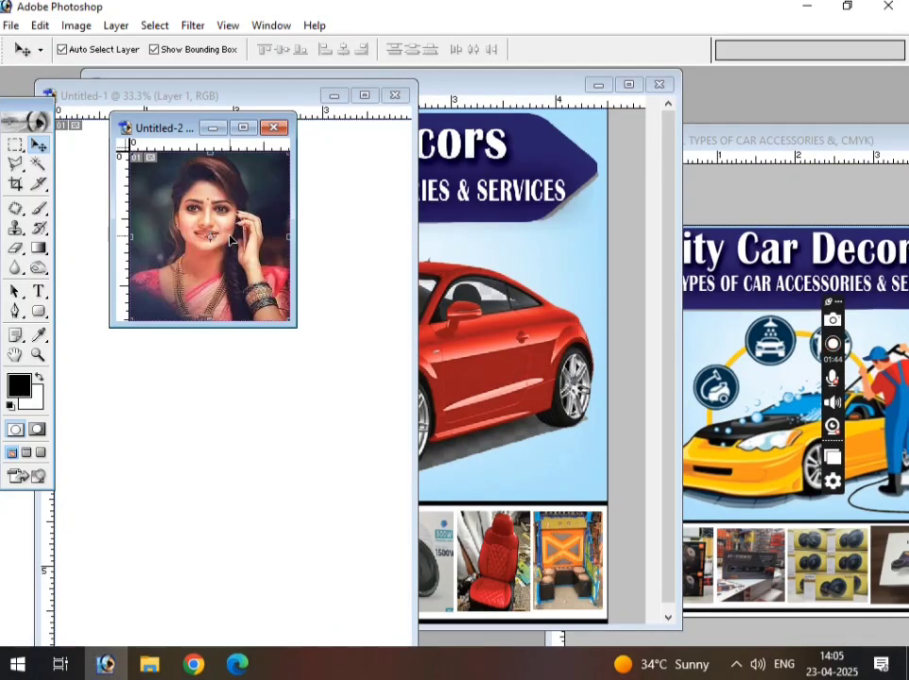
Define the cropped portrait document as a pattern.
{"action": "left_click", "coordinate": [77, 29]}
{"action": "mouse_move", "coordinate": [14, 24]}
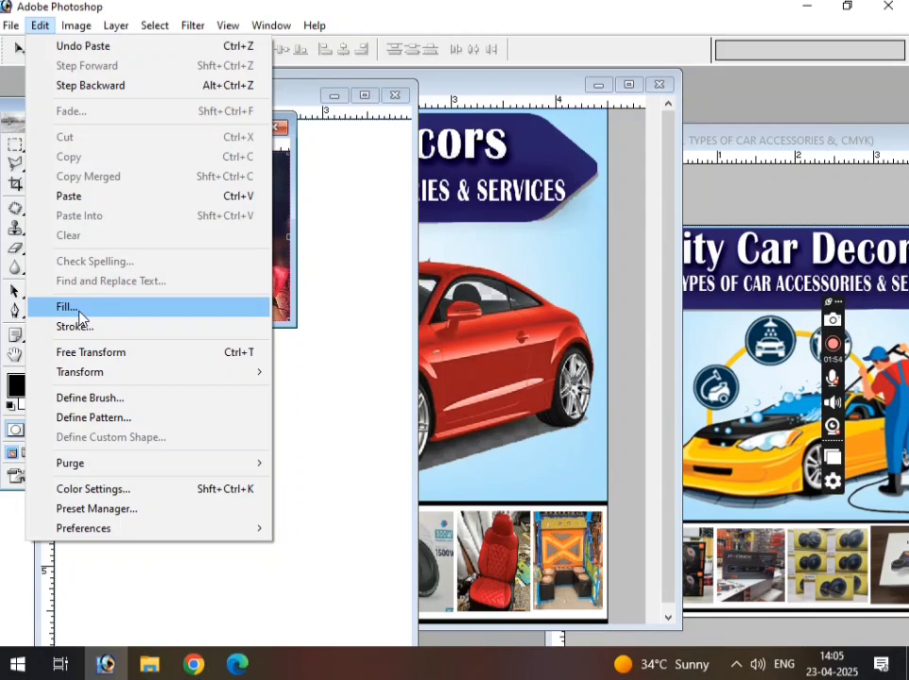
{"action": "left_click", "coordinate": [94, 418]}
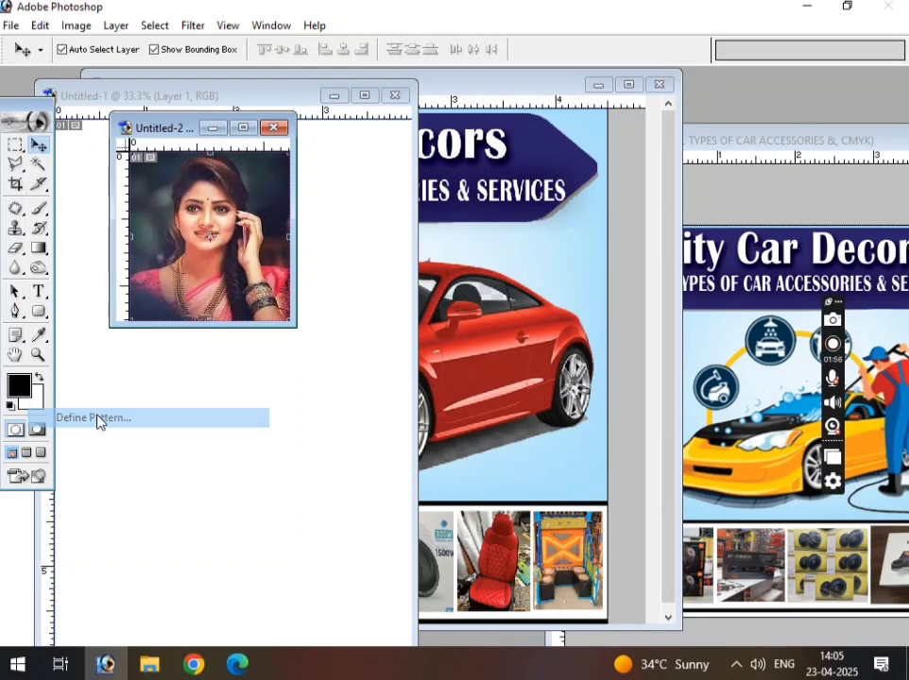
{"action": "left_click", "coordinate": [627, 325]}
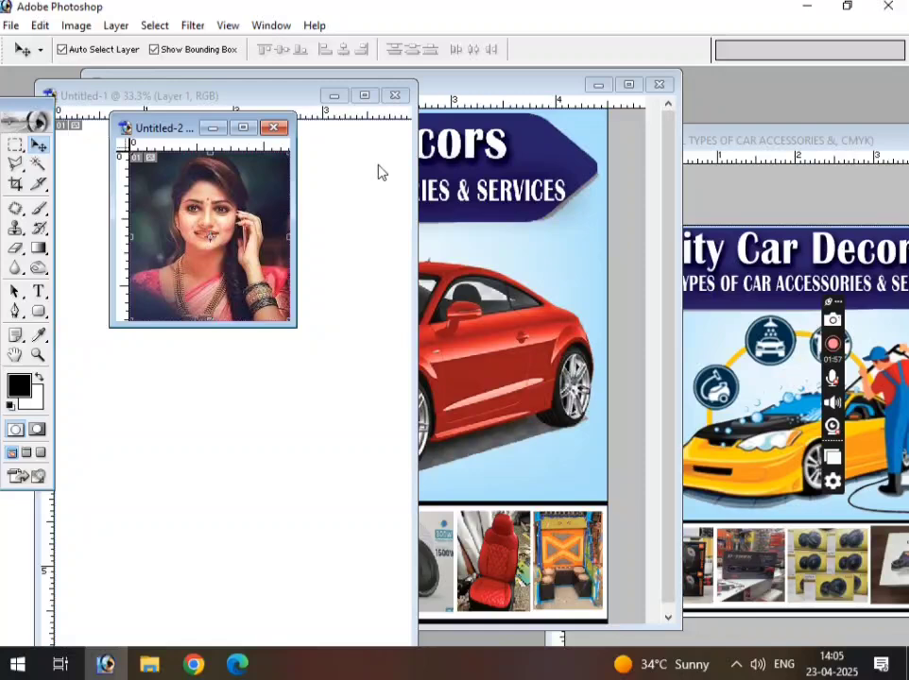
Try to fill the blank 4 x 6 inch document with the portrait pattern, and undo the fill.
{"action": "left_click", "coordinate": [364, 96]}
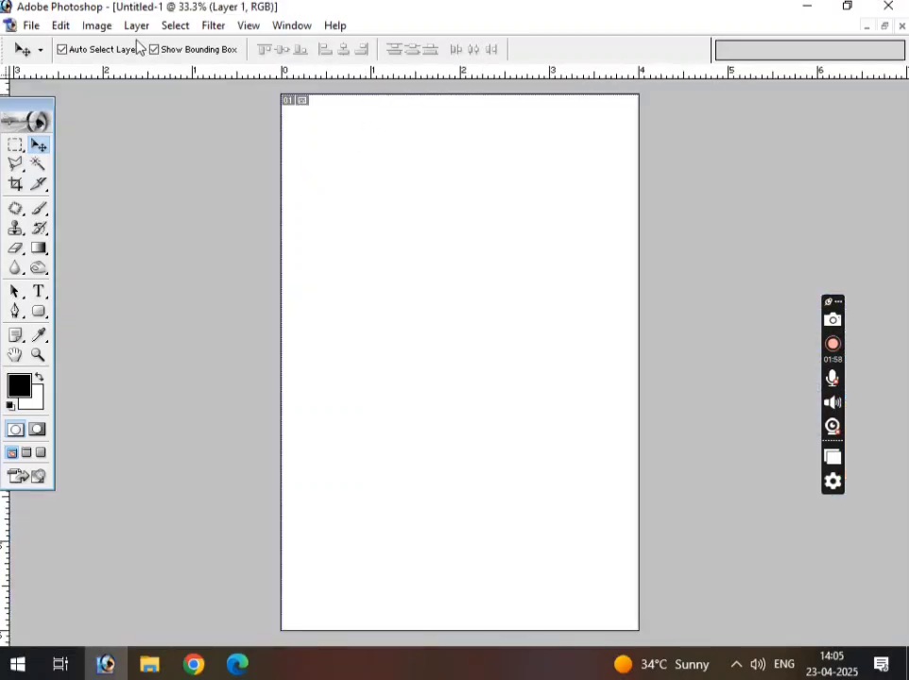
{"action": "left_click", "coordinate": [65, 27]}
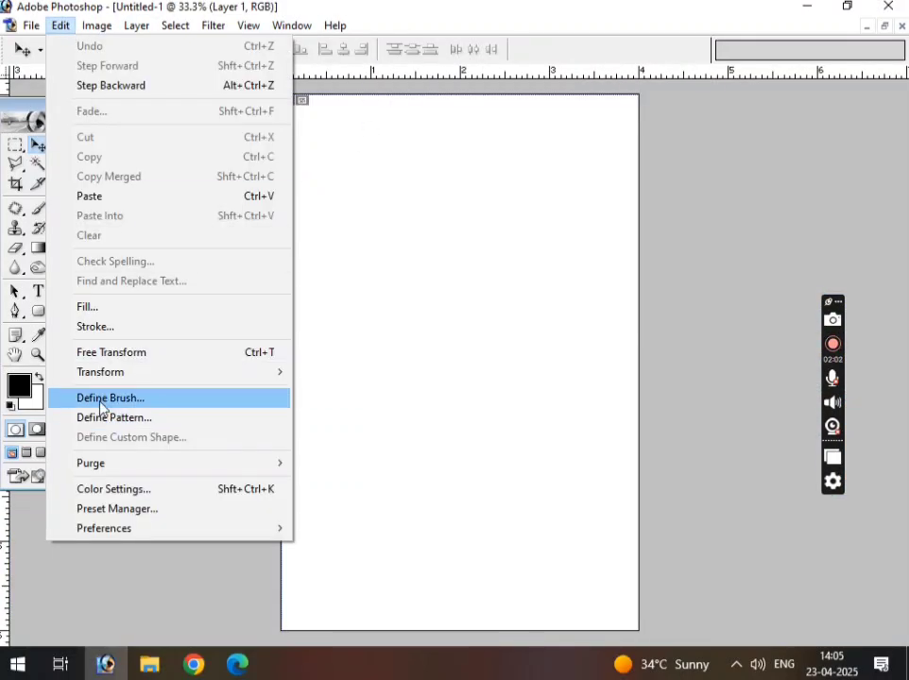
{"action": "left_click", "coordinate": [88, 308]}
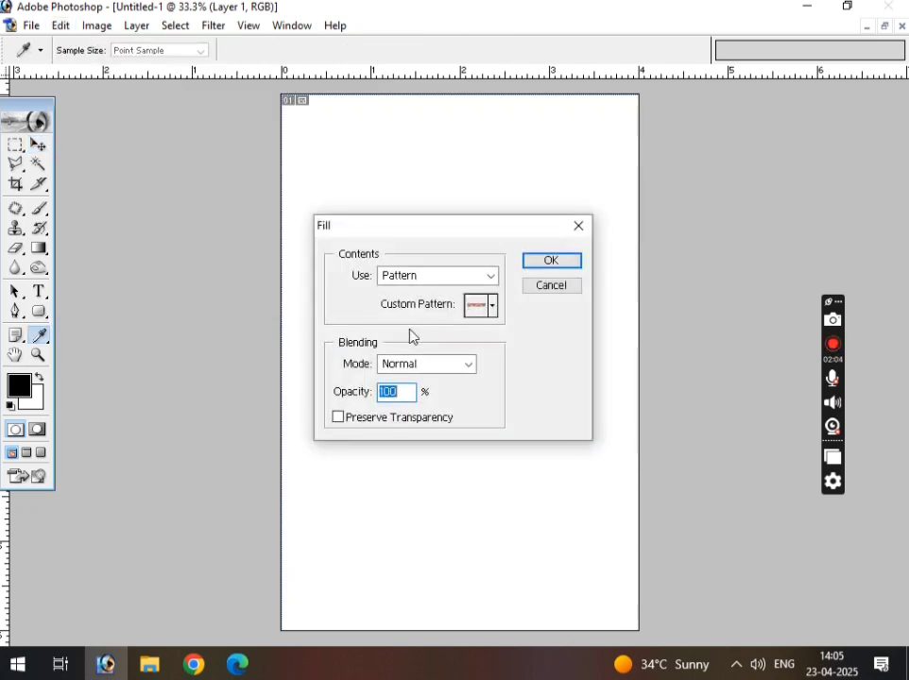
{"action": "left_click", "coordinate": [494, 308]}
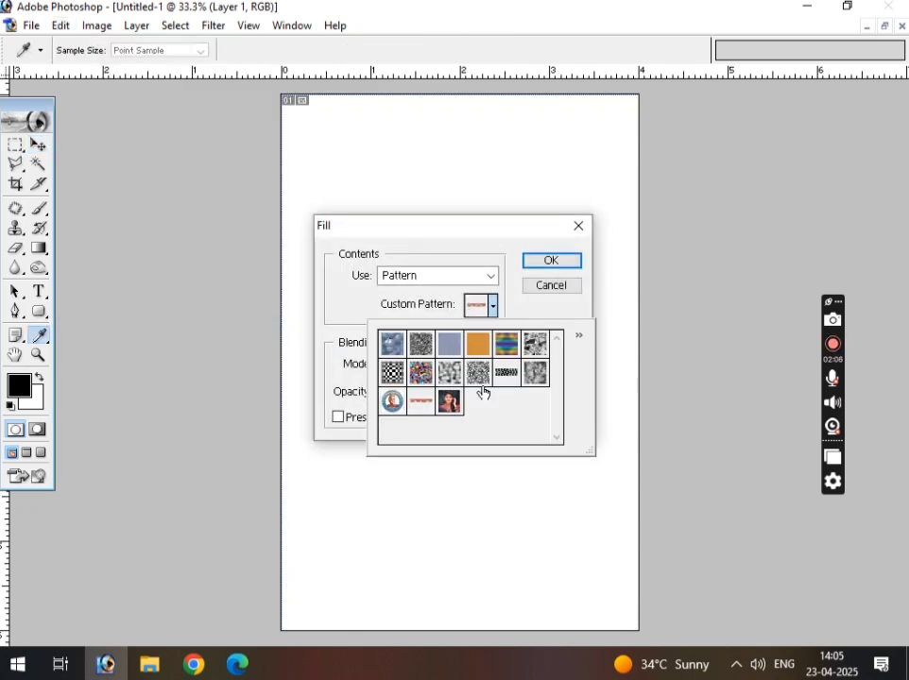
{"action": "left_click", "coordinate": [449, 402]}
{"action": "left_click", "coordinate": [555, 261]}
{"action": "left_click", "coordinate": [555, 261]}
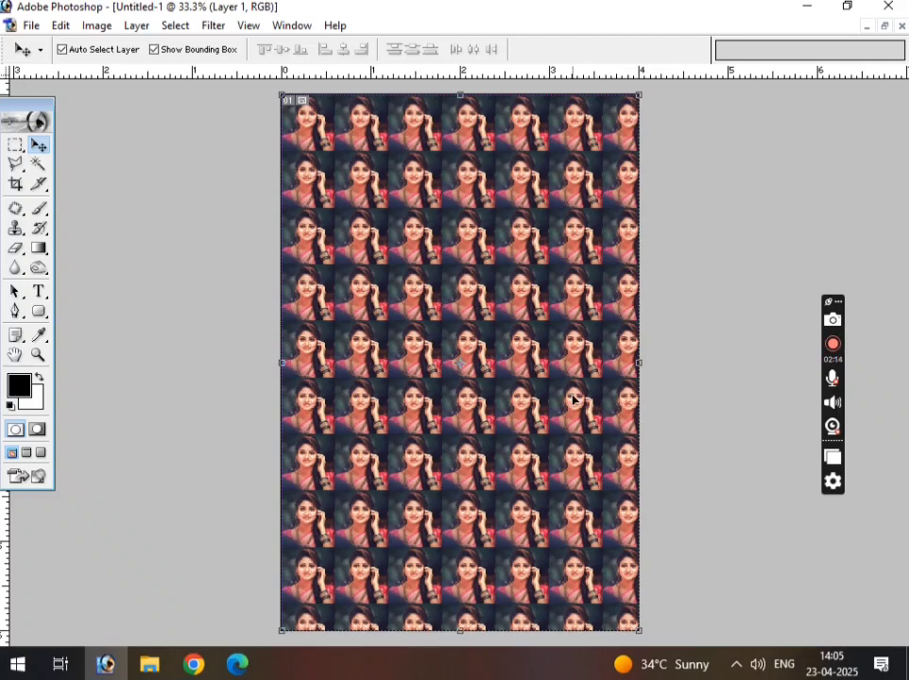
{"action": "key", "text": "ctrl+z"}
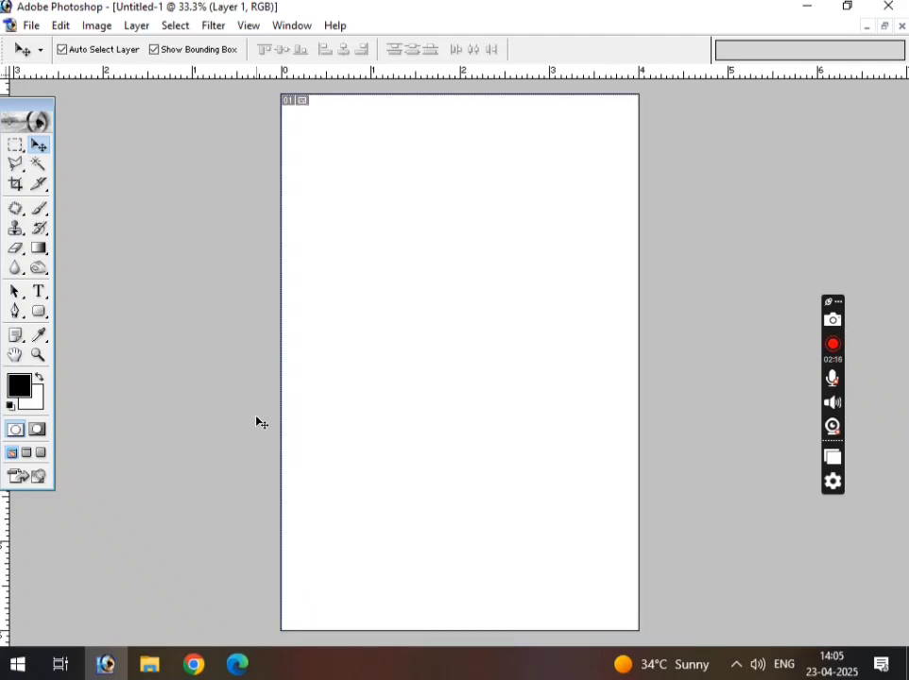
Paste the portrait at the upper-left corner of the blank page and duplicate it twice to form a row of three.
{"action": "key", "text": "ctrl+v"}
{"action": "left_click_drag", "start_coordinate": [459, 361], "coordinate": [369, 247]}
{"action": "key", "text": "Return"}
{"action": "left_click_drag", "start_coordinate": [332, 173], "coordinate": [450, 163]}
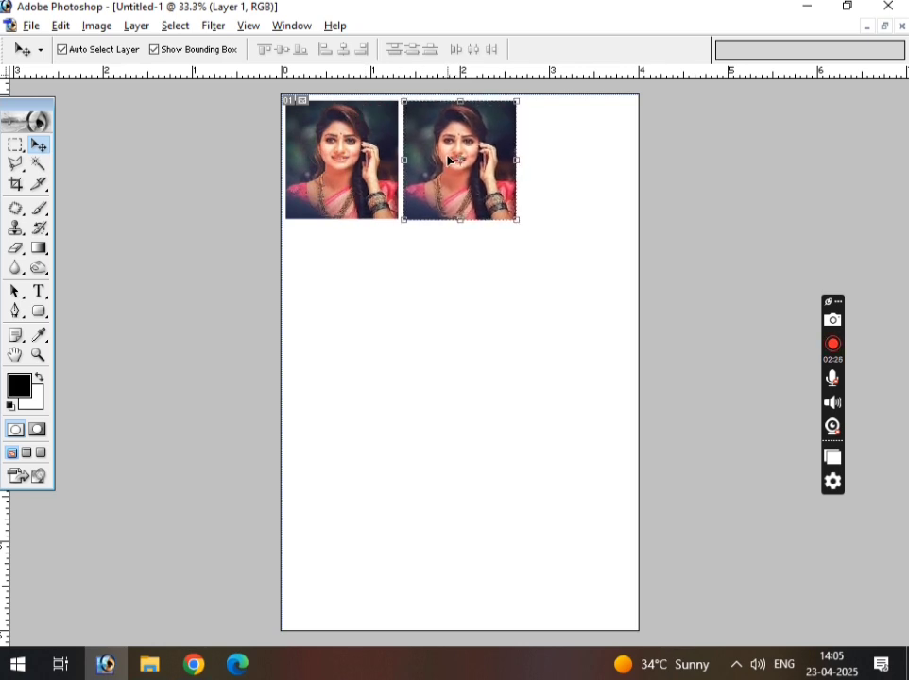
{"action": "left_click_drag", "start_coordinate": [422, 175], "coordinate": [538, 174]}
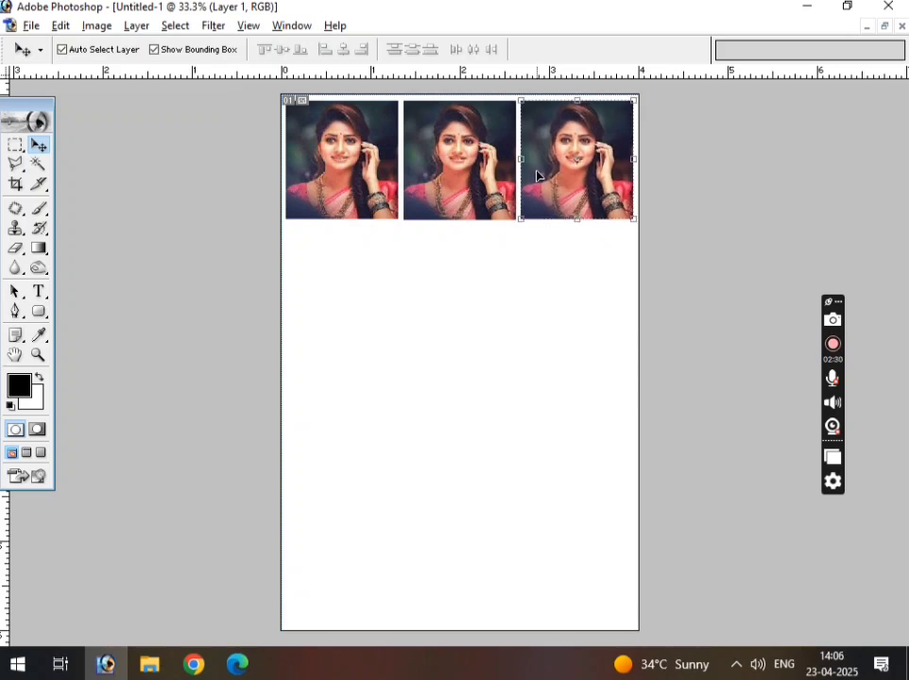
Remove the white background and merge the three portraits into one layer.
{"action": "right_click", "coordinate": [502, 367]}
{"action": "left_click", "coordinate": [518, 373]}
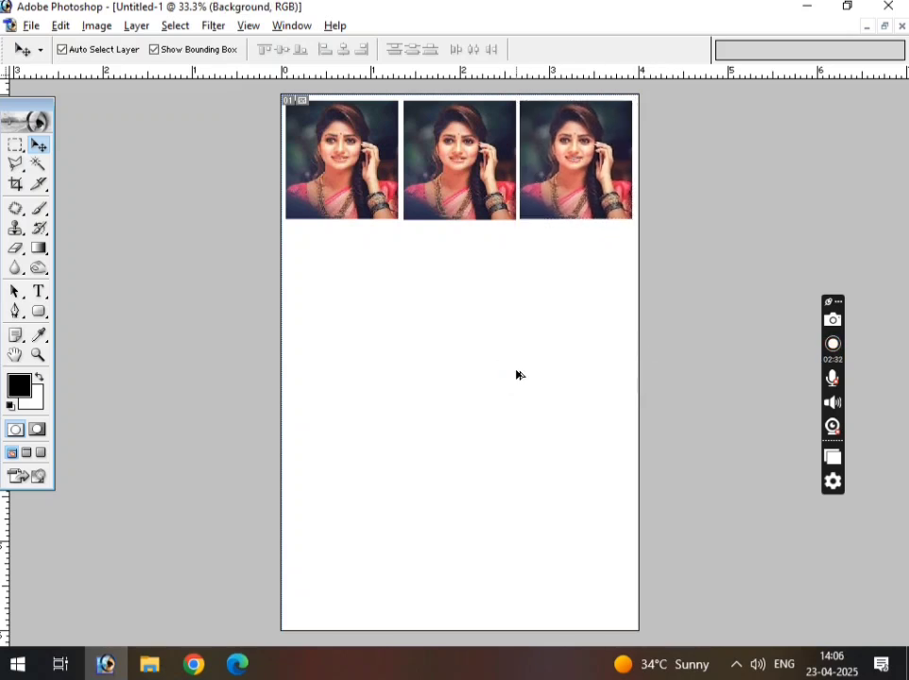
{"action": "key", "text": "Delete"}
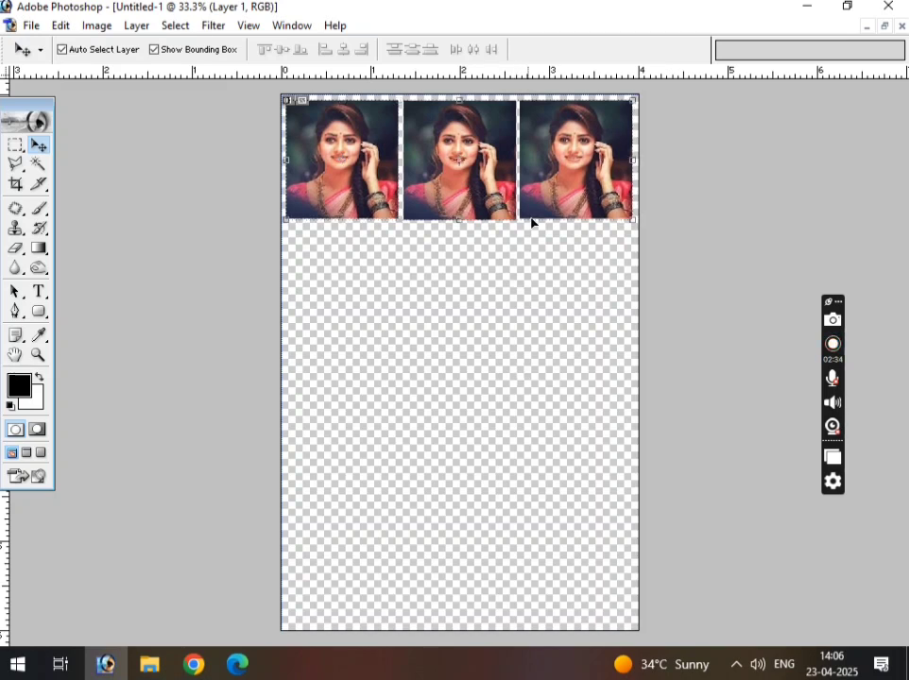
Duplicate the row of portraits directly below the first row and nudge the copy left to align the columns.
{"action": "left_click_drag", "start_coordinate": [541, 182], "coordinate": [545, 309]}
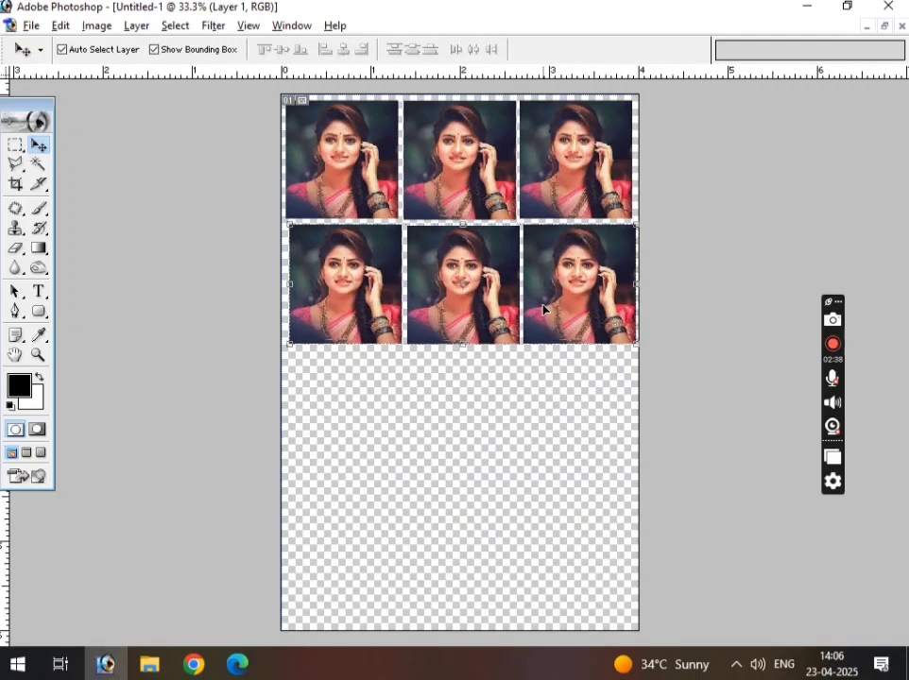
{"action": "key", "text": "Left"}
{"action": "key", "text": "Left"}
{"action": "key", "text": "Left"}
{"action": "key", "text": "Left"}
{"action": "key", "text": "Left"}
{"action": "key", "text": "Left"}
{"action": "key", "text": "Left"}
{"action": "key", "text": "Left"}
{"action": "key", "text": "Left"}
{"action": "key", "text": "Left"}
{"action": "key", "text": "Left"}
{"action": "key", "text": "Left"}
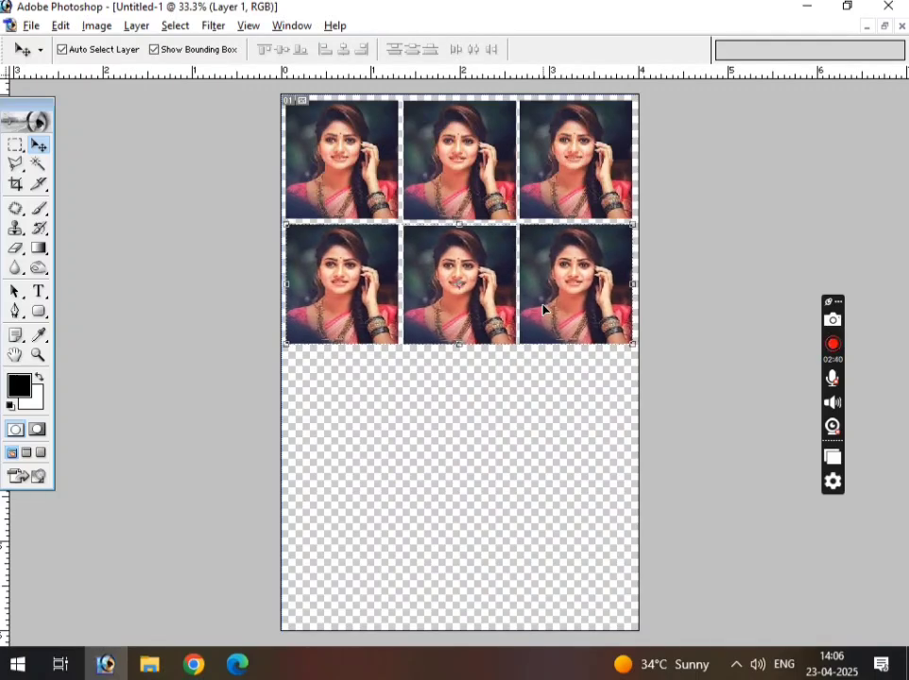
Merge the two rows, duplicate them below to make four rows of three, and merge everything into one layer.
{"action": "key", "text": "ctrl+d"}
{"action": "key", "text": "ctrl+j"}
{"action": "left_click_drag", "start_coordinate": [563, 314], "coordinate": [576, 535]}
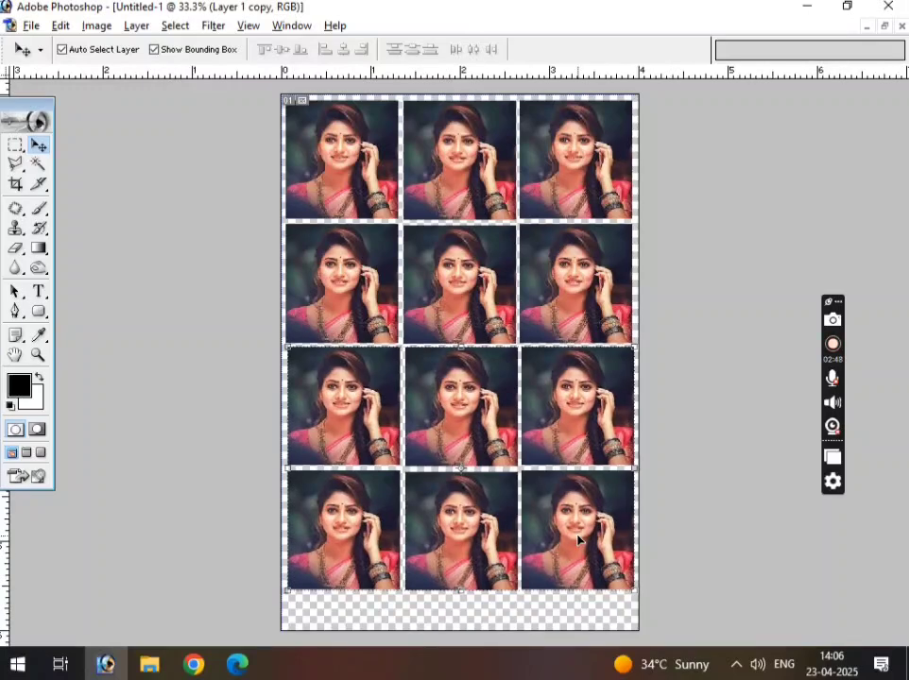
{"action": "key", "text": "ctrl+e"}
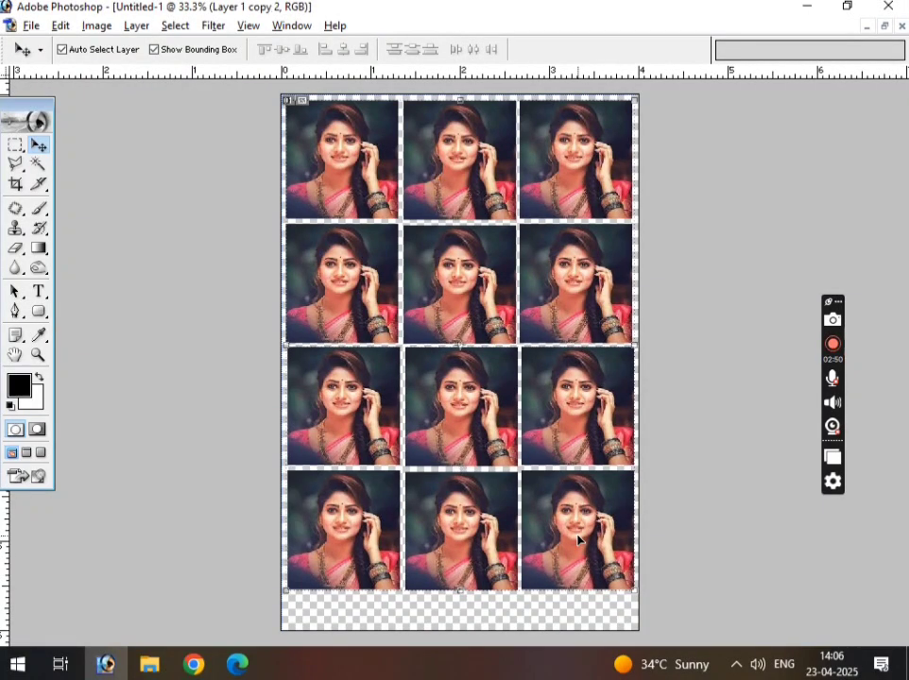
Try filling the selected canvas with white on the merged portrait layer, and undo the fill.
{"action": "right_click", "coordinate": [488, 570]}
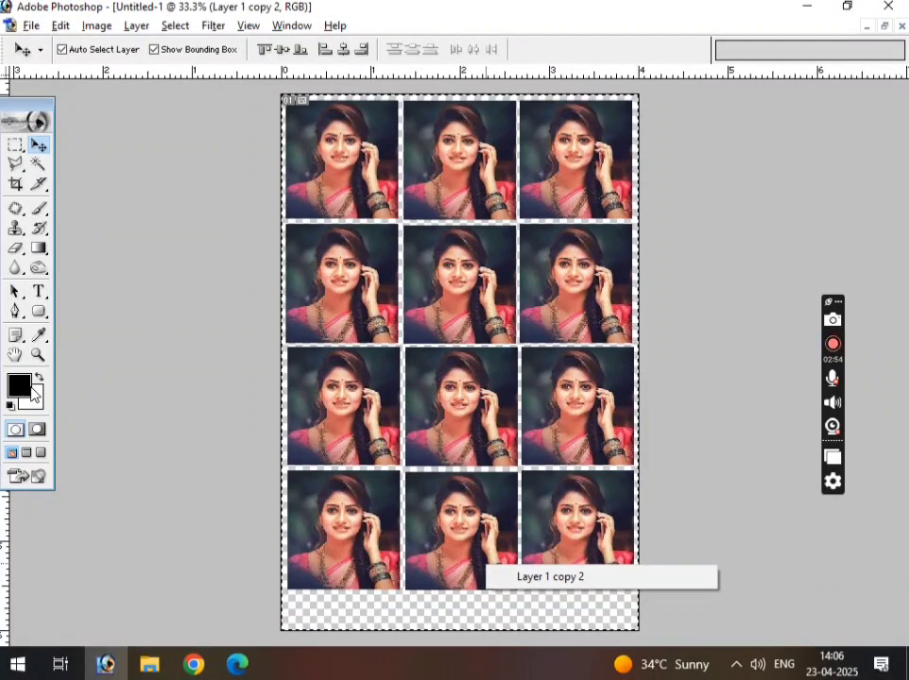
{"action": "left_click", "coordinate": [50, 426]}
{"action": "key", "text": "ctrl+BackSpace"}
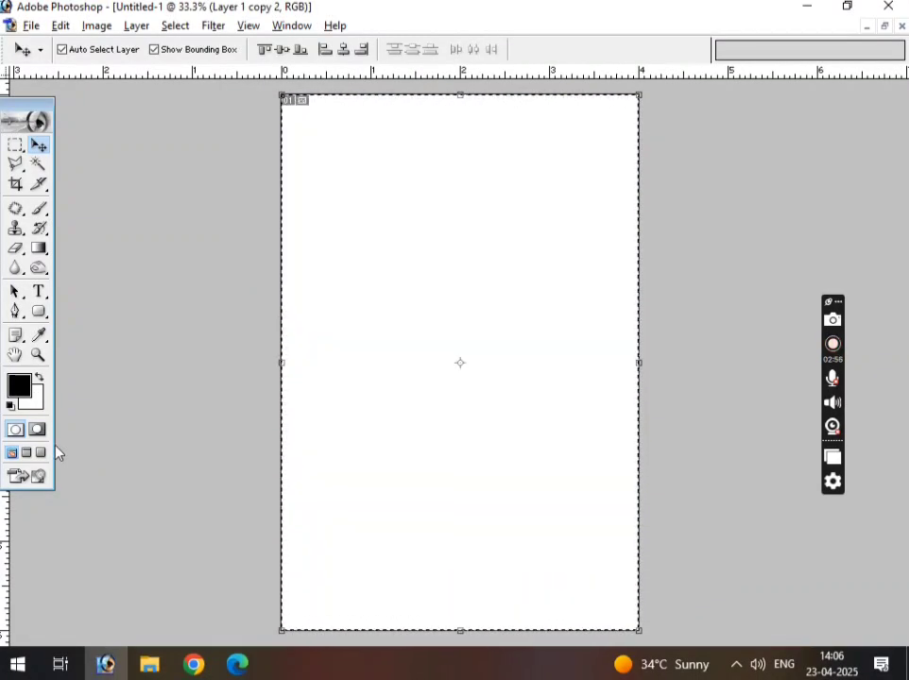
{"action": "key", "text": "ctrl+z"}
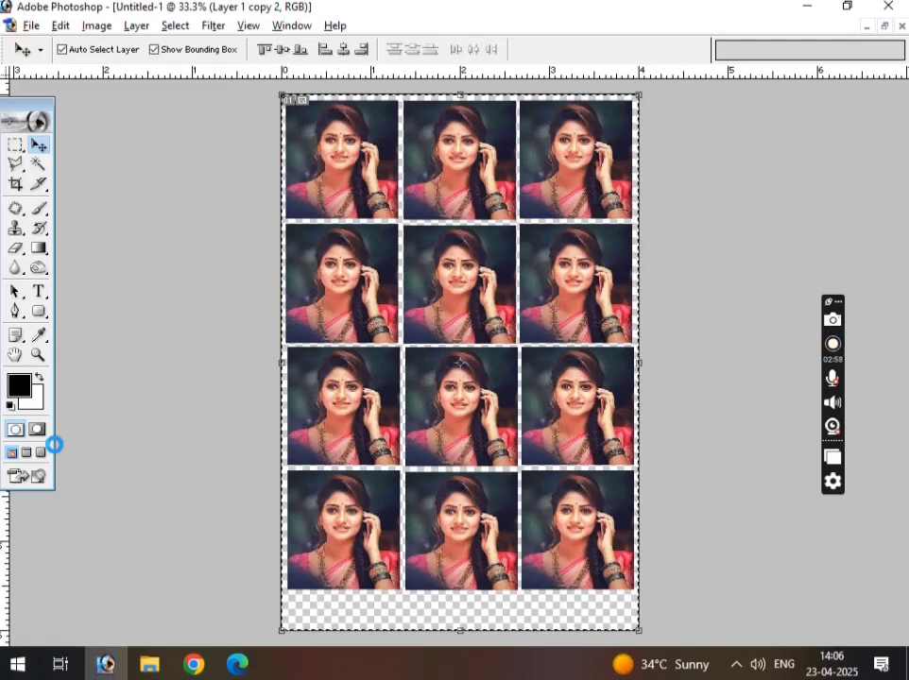
Center the portrait grid vertically on the canvas and place a white-filled layer behind it.
{"action": "key", "text": "Delete"}
{"action": "key", "text": "ctrl+z"}
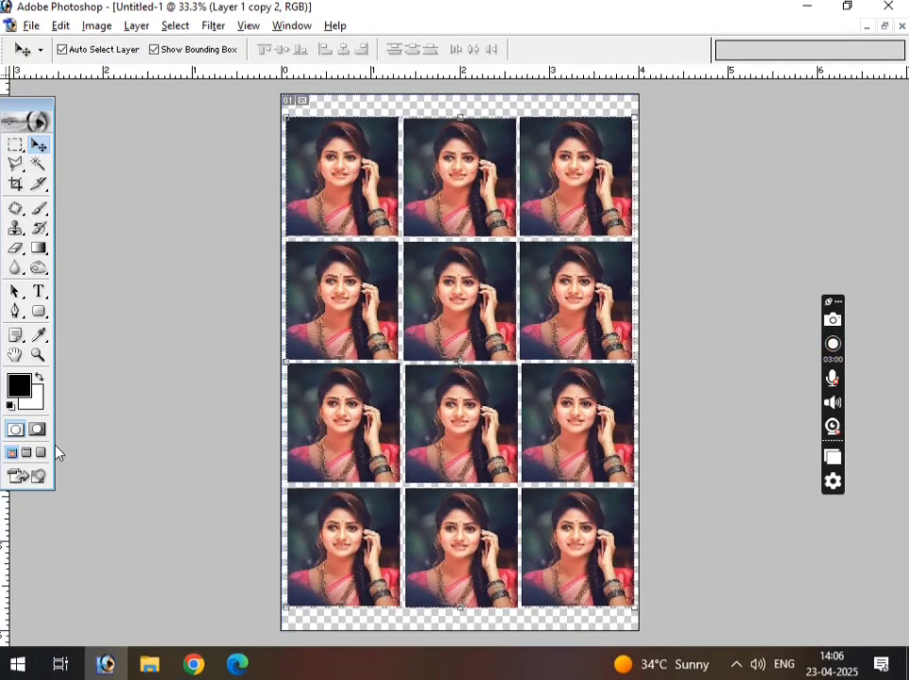
{"action": "key", "text": "ctrl+BackSpace"}
{"action": "key", "text": "ctrl+alt+z"}
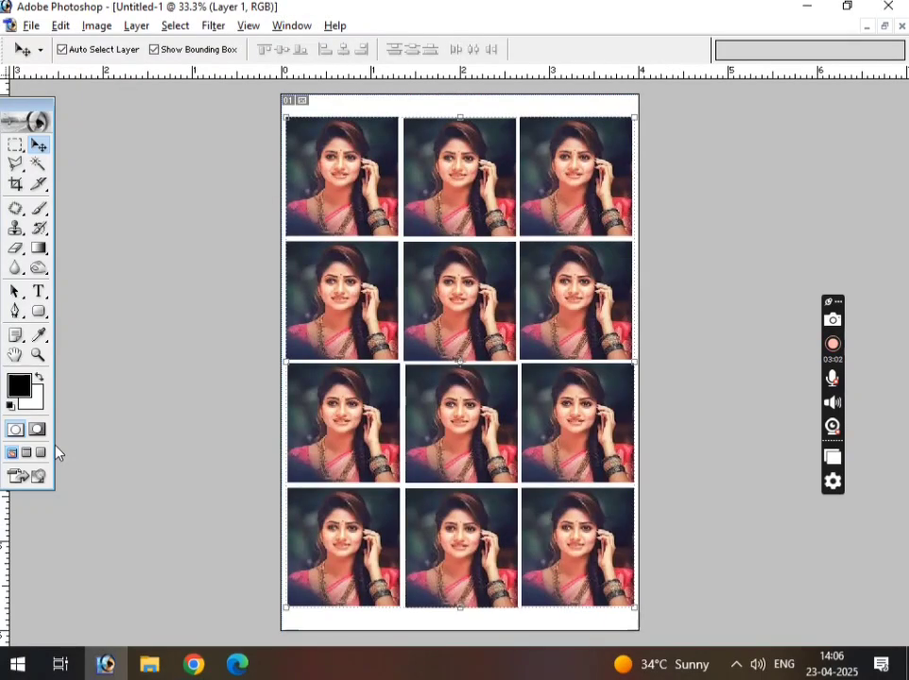